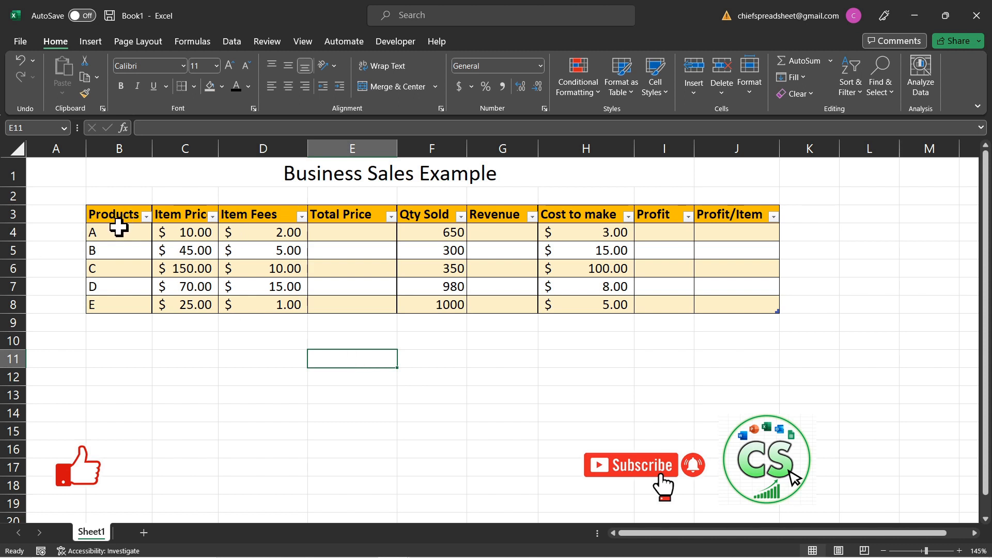
Step: Examine the Item Price, Total Price, Revenue, Cost to make, Profit and Profit/Item columns of the sales table
{"action": "left_click_drag", "start_coordinate": [191, 231], "coordinate": [194, 307]}
{"action": "left_click", "coordinate": [353, 250]}
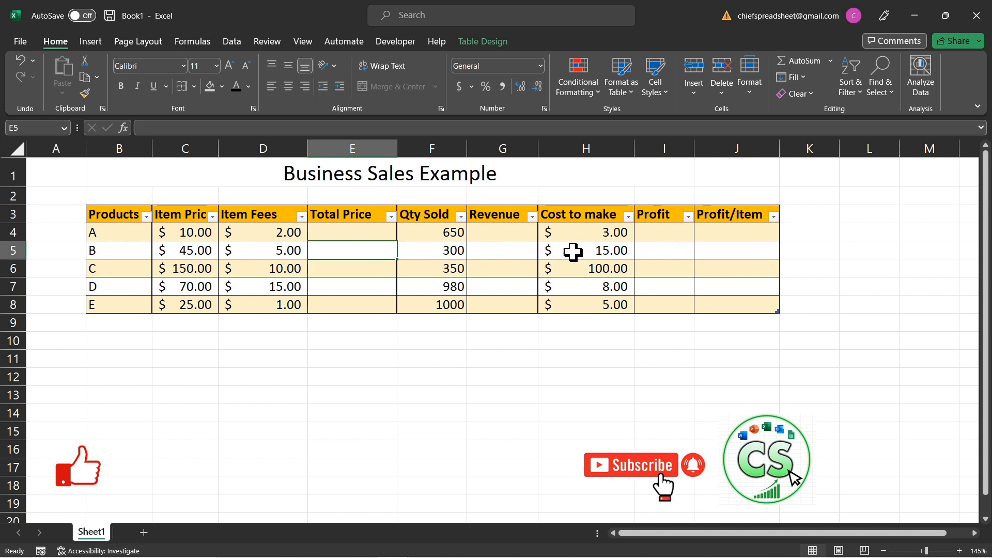
{"action": "left_click", "coordinate": [335, 227]}
{"action": "left_click", "coordinate": [527, 228]}
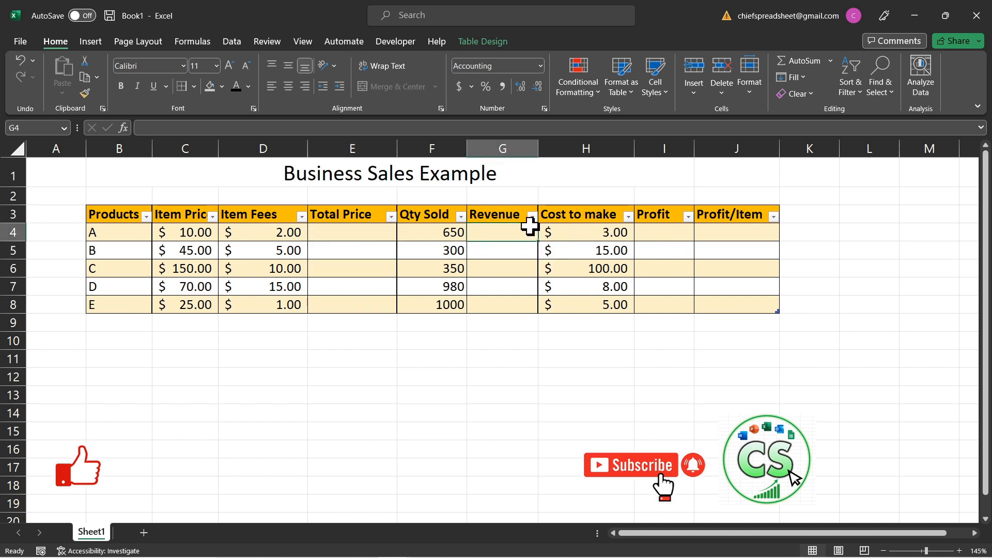
{"action": "left_click_drag", "start_coordinate": [619, 232], "coordinate": [617, 288]}
{"action": "left_click", "coordinate": [650, 228]}
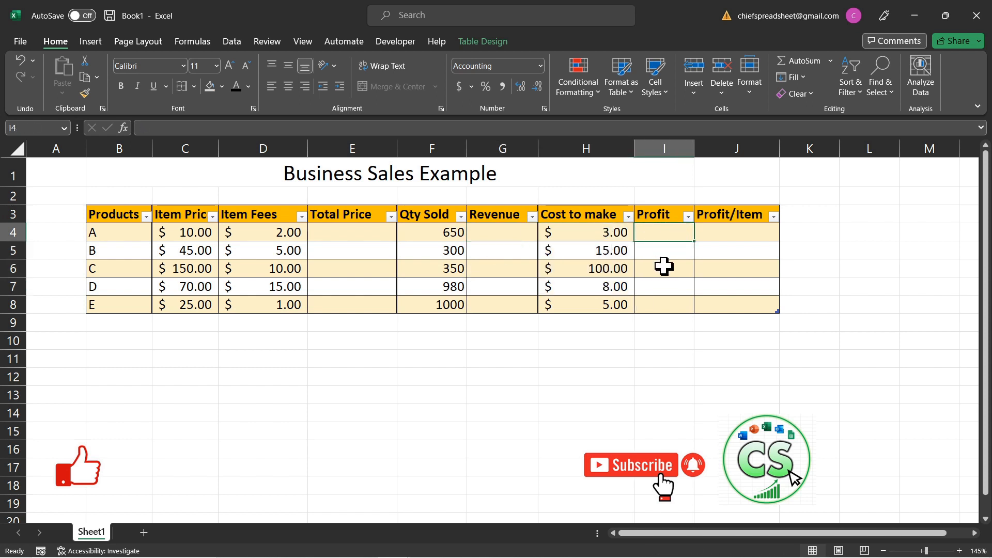
{"action": "left_click", "coordinate": [742, 233]}
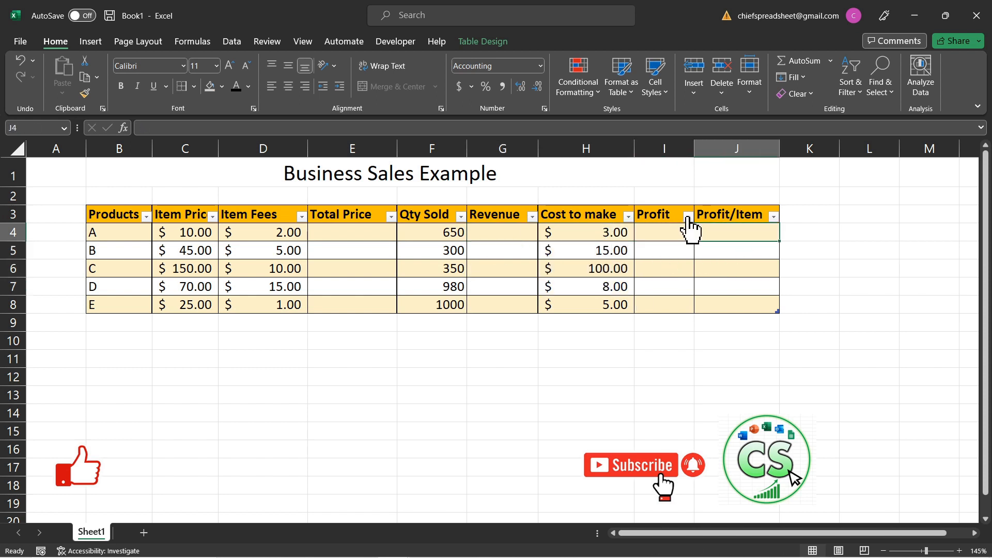
Step: Enter the formula =10+2 as product A's Total Price in cell E4
{"action": "left_click", "coordinate": [359, 228]}
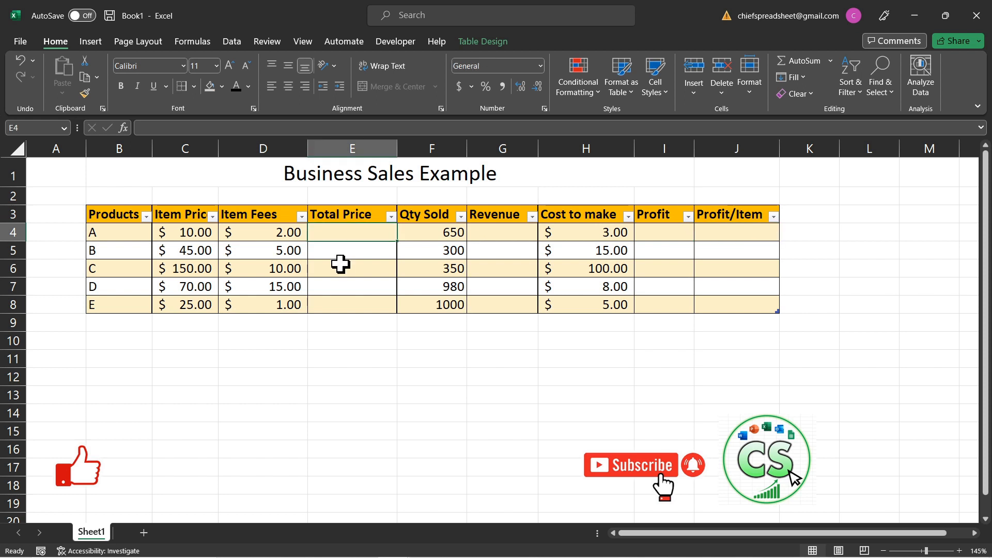
{"action": "double_click", "coordinate": [327, 234]}
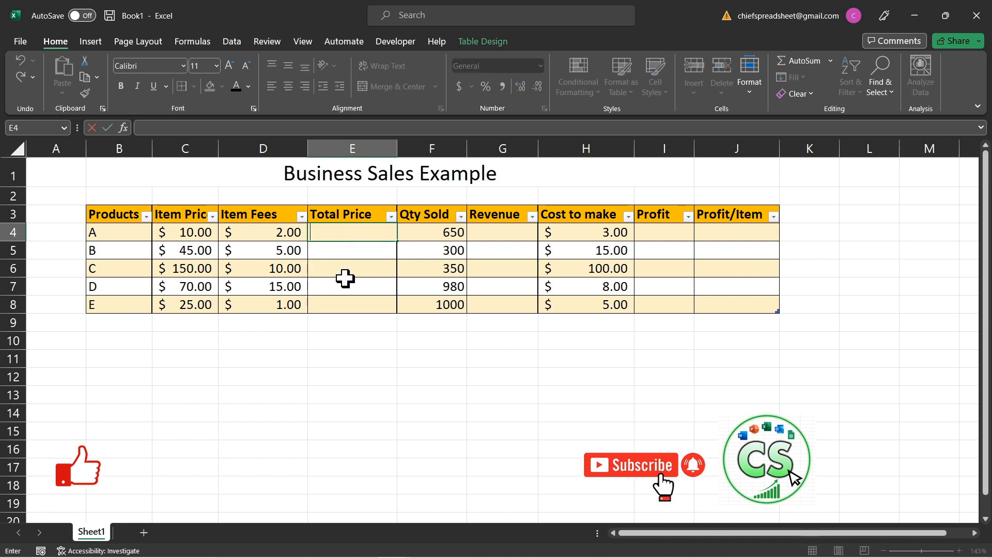
{"action": "key", "text": "Escape"}
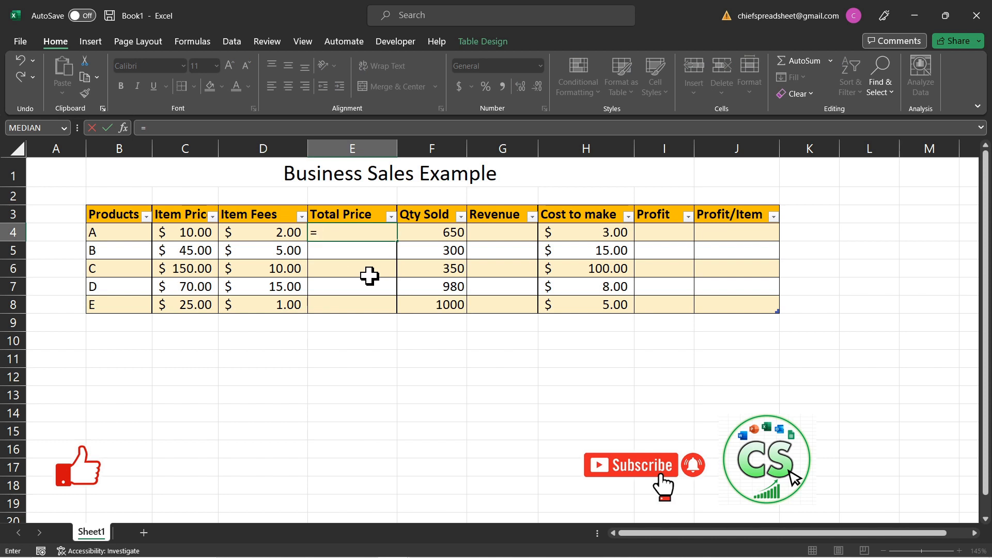
{"action": "type", "text": "10+2"}
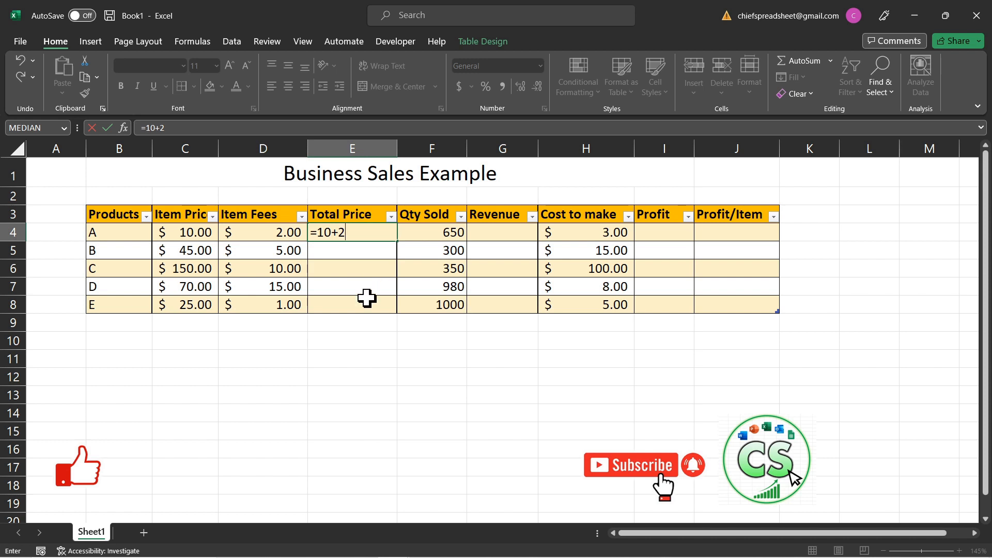
{"action": "key", "text": "Return"}
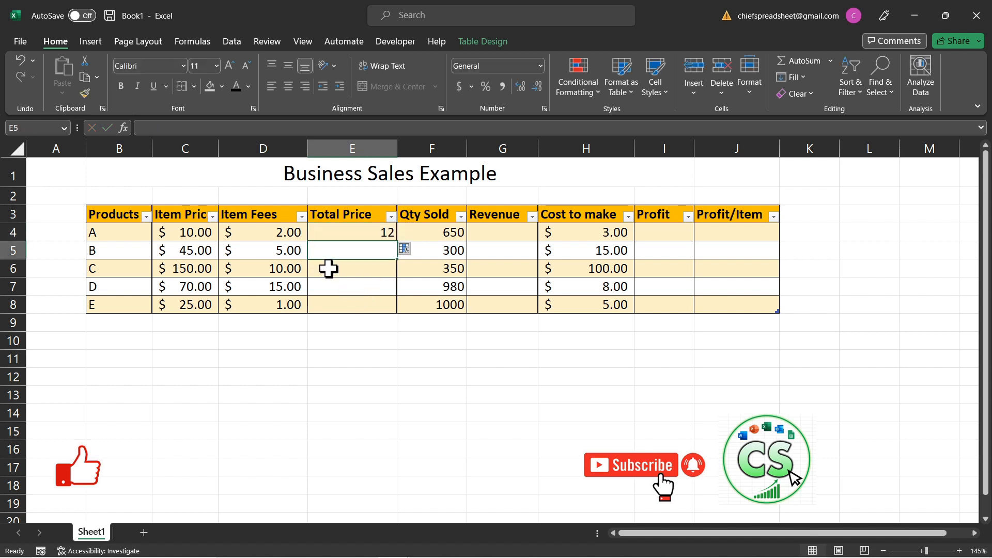
{"action": "left_click", "coordinate": [347, 232]}
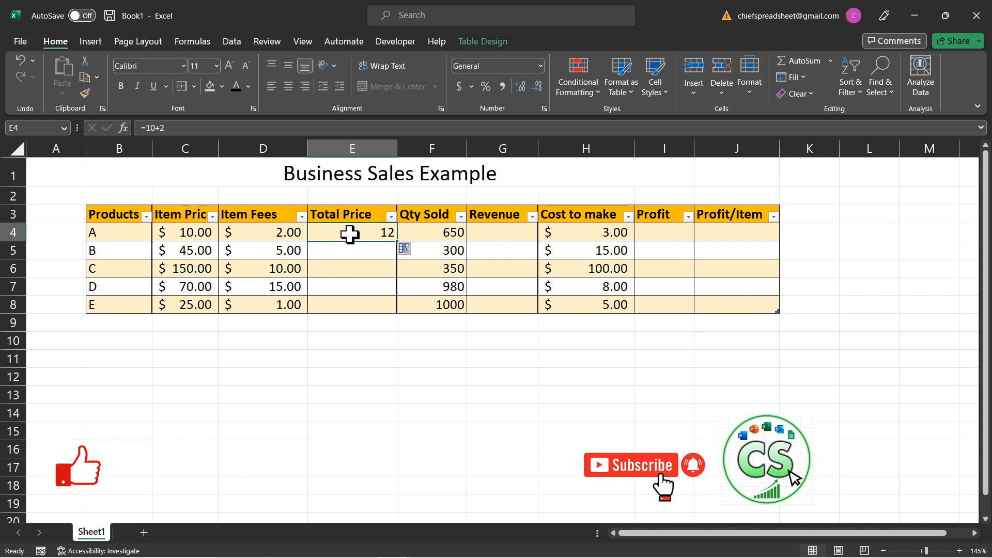
Step: Set product A's Item Price in cell C4 to 12 and check the formula behind its Total Price
{"action": "left_click", "coordinate": [192, 237]}
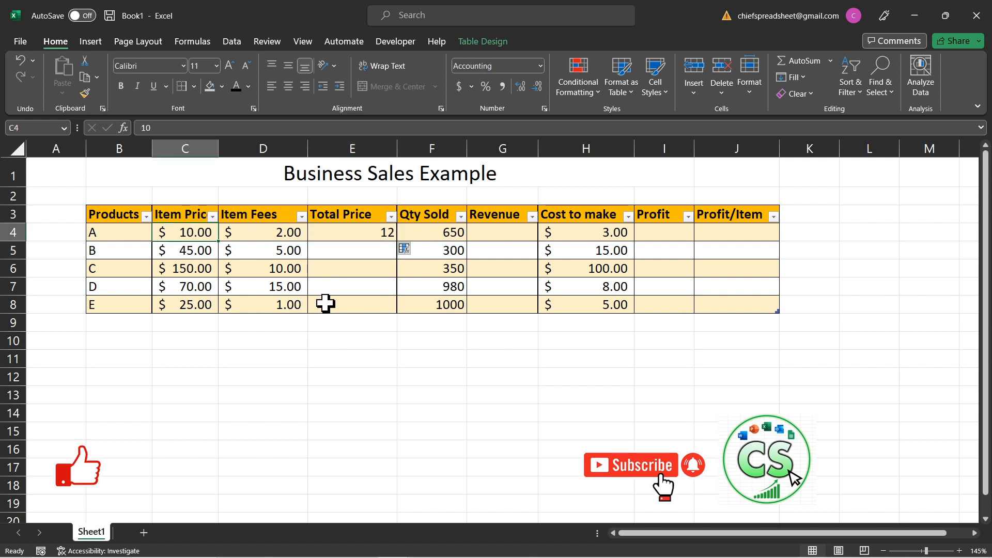
{"action": "type", "text": "12"}
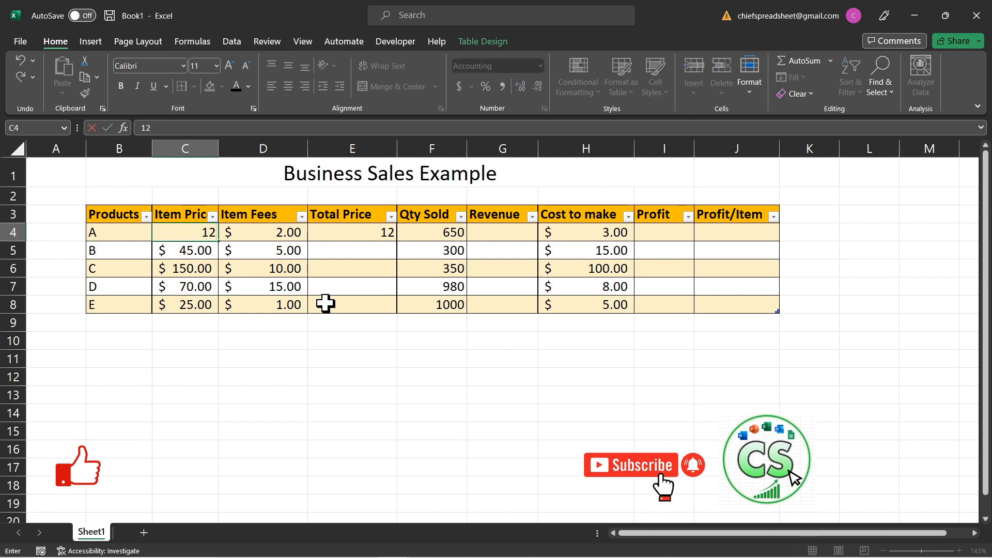
{"action": "key", "text": "Return"}
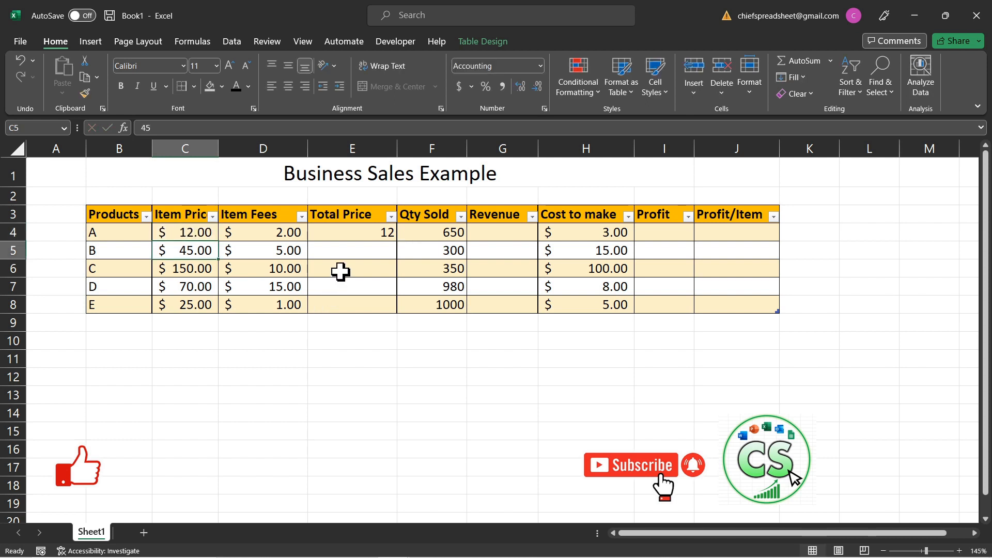
{"action": "left_click", "coordinate": [344, 235]}
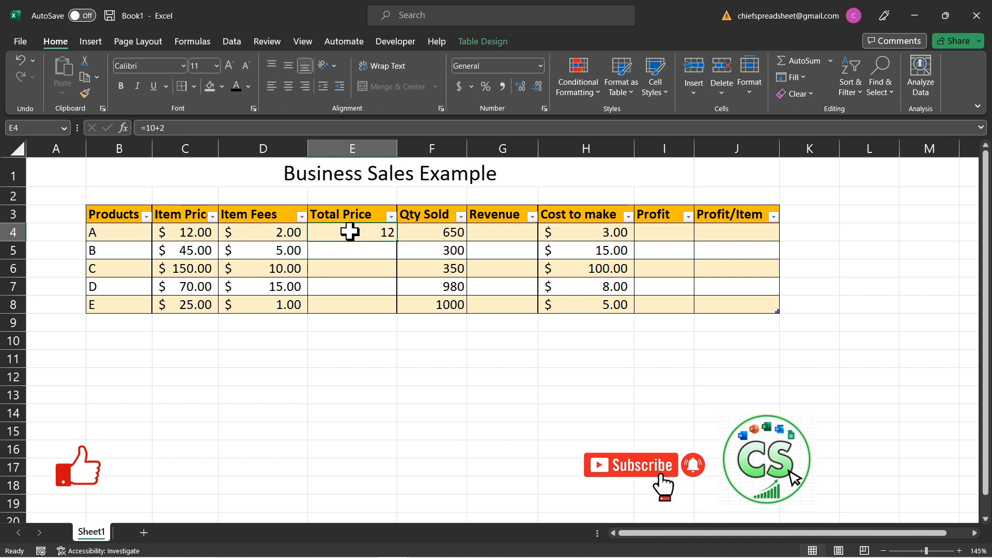
{"action": "left_click", "coordinate": [172, 121]}
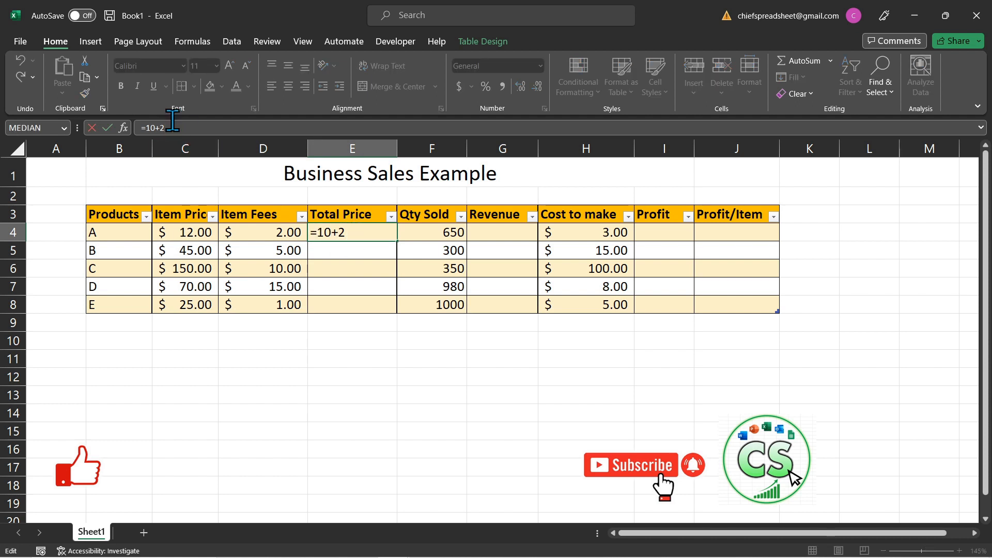
{"action": "left_click", "coordinate": [354, 234]}
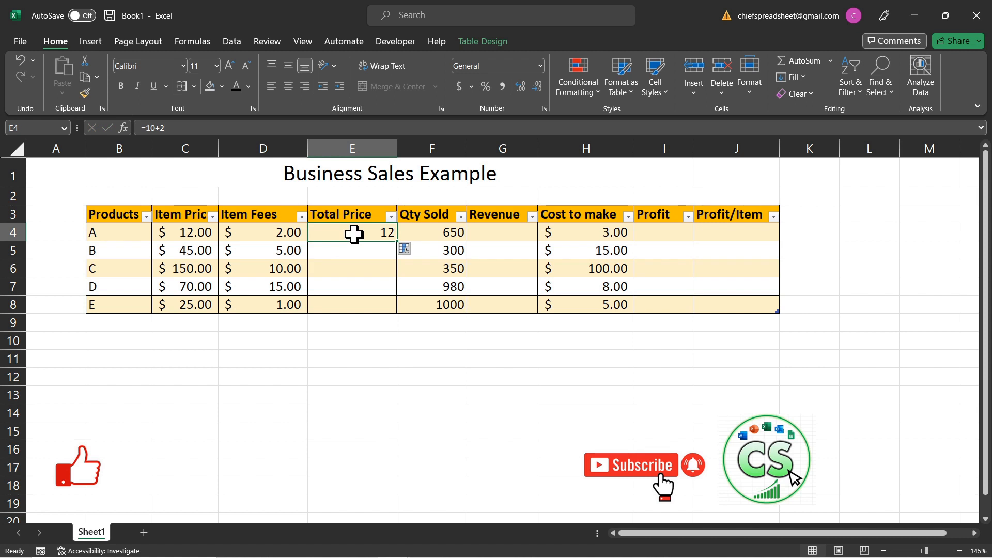
{"action": "double_click", "coordinate": [343, 233]}
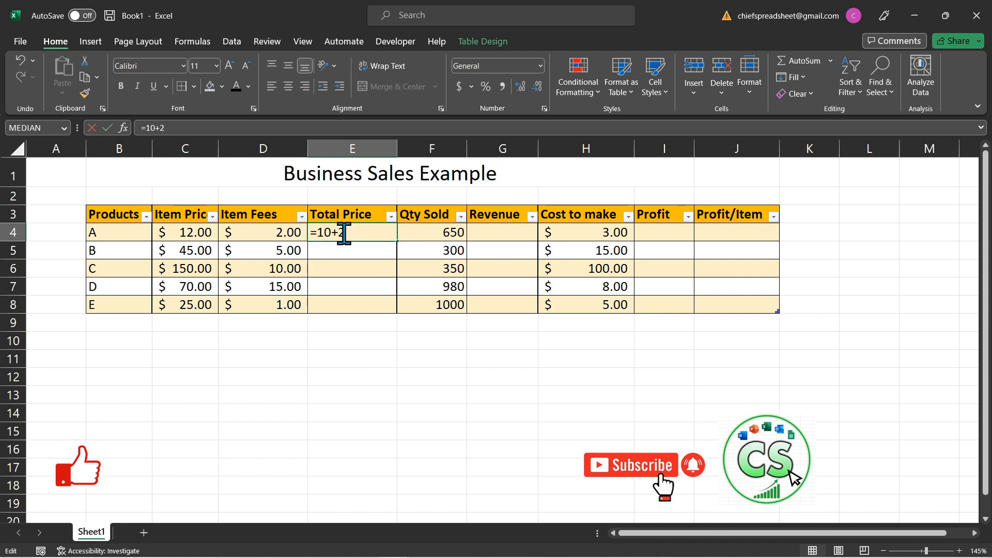
{"action": "key", "text": "Escape"}
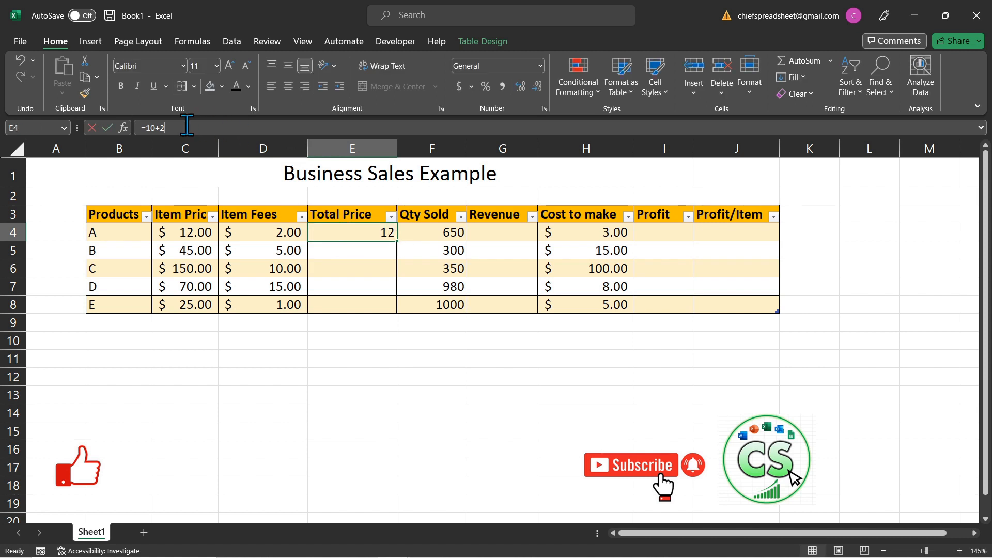
Step: Replace the formula in cell E4 with =[@[Item Price]]+[@[Item Fees]], referencing product A's price and fees cells
{"action": "left_click", "coordinate": [190, 128]}
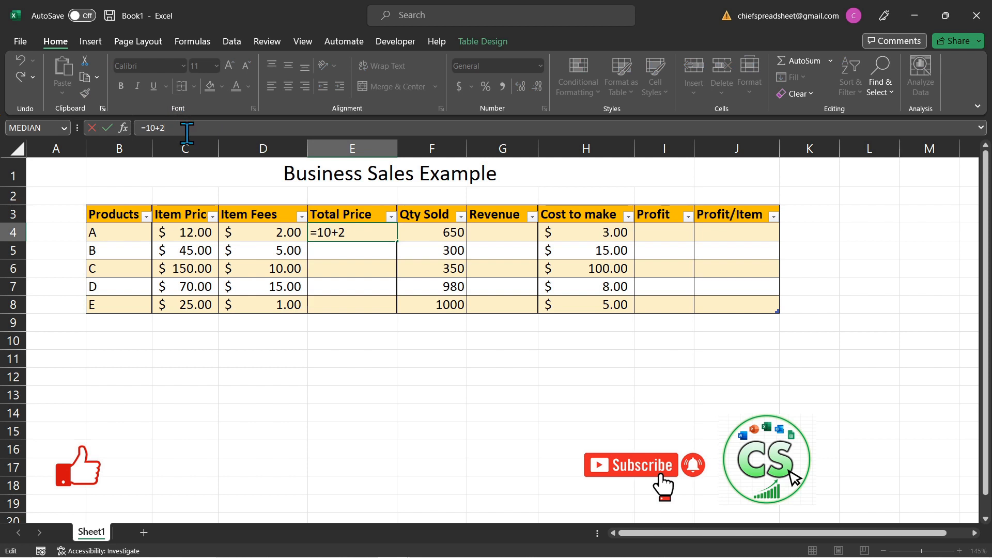
{"action": "key", "text": "BackSpace"}
{"action": "key", "text": "BackSpace"}
{"action": "key", "text": "BackSpace"}
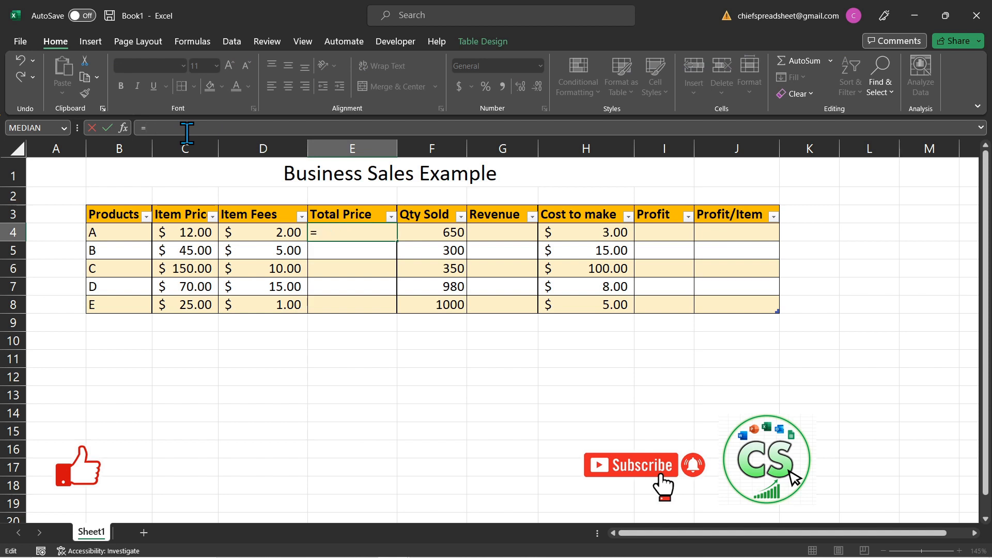
{"action": "left_click", "coordinate": [173, 236]}
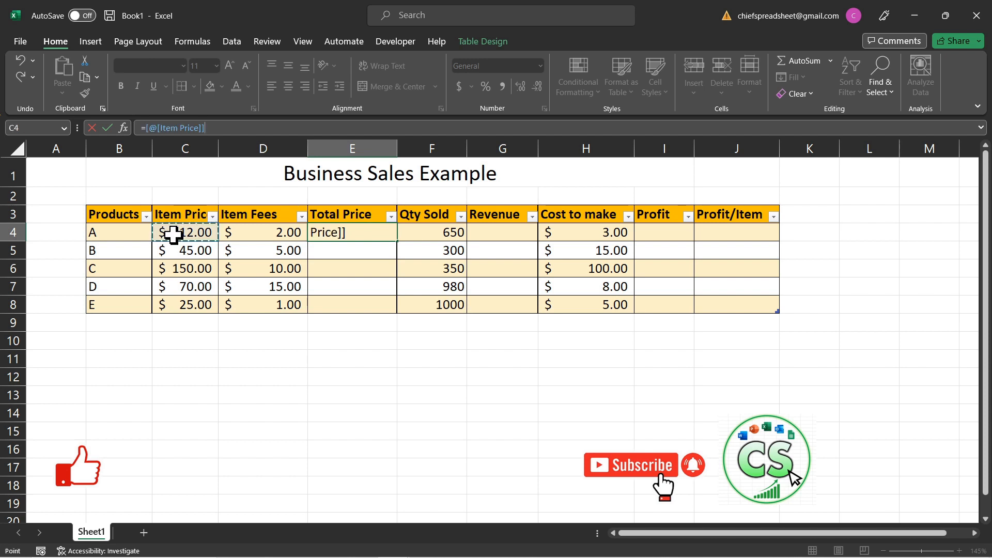
{"action": "type", "text": "+"}
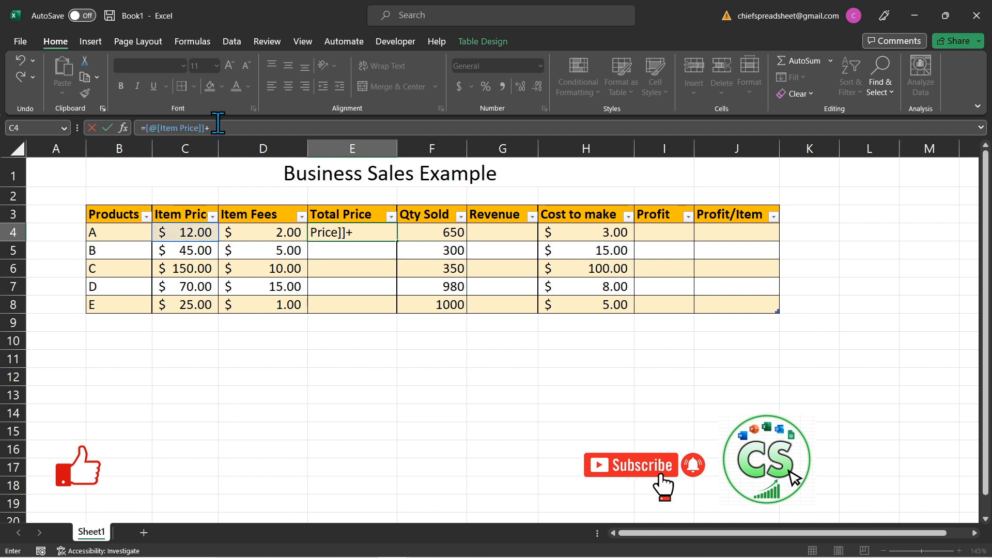
{"action": "left_click", "coordinate": [265, 229]}
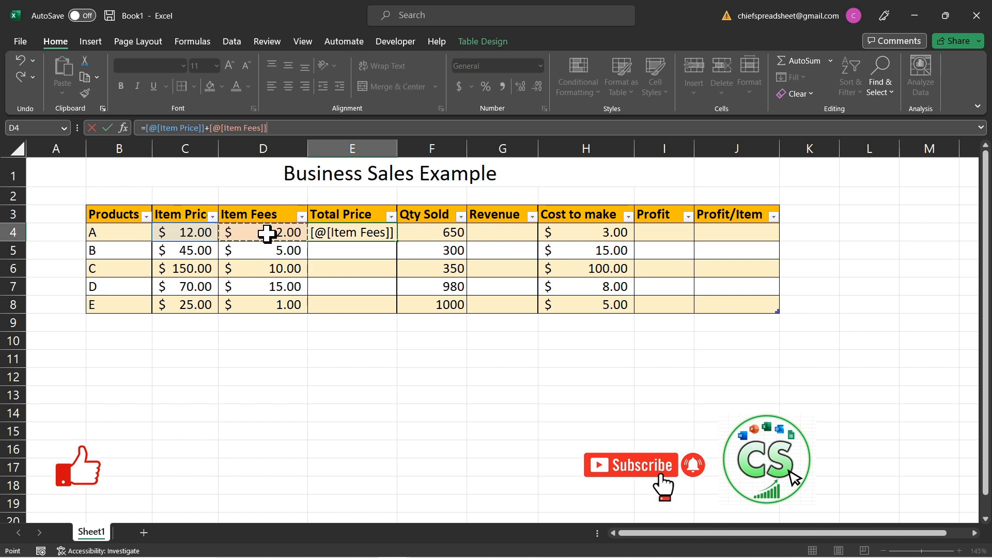
{"action": "key", "text": "Return"}
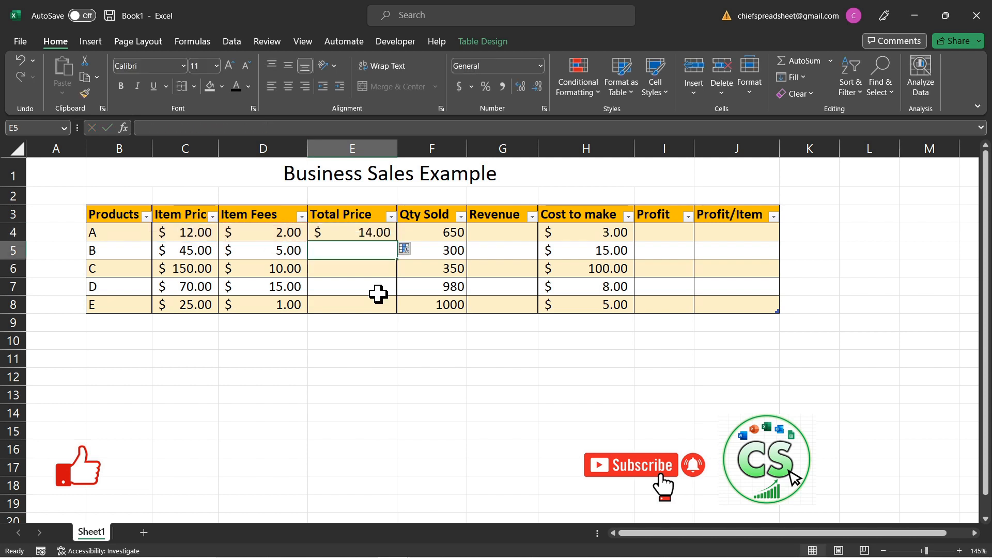
Step: Fill the Total Price formula from E4 down through E8 for products B to E
{"action": "left_click", "coordinate": [365, 237]}
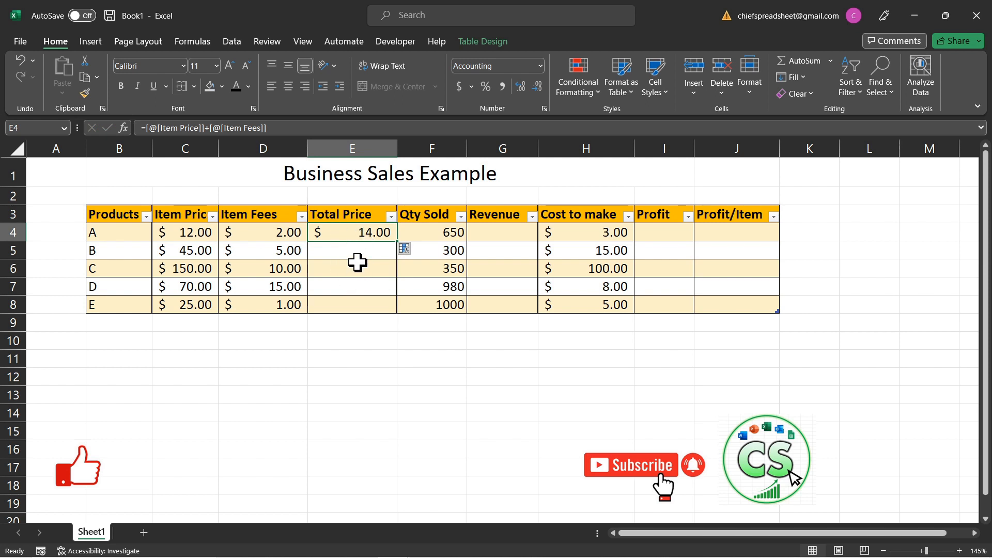
{"action": "left_click", "coordinate": [357, 304]}
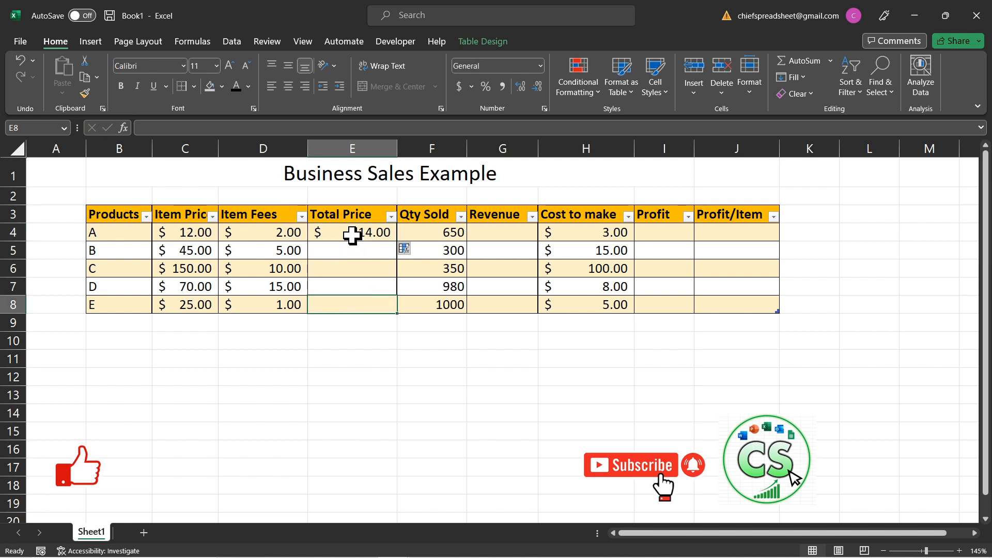
{"action": "left_click", "coordinate": [354, 233]}
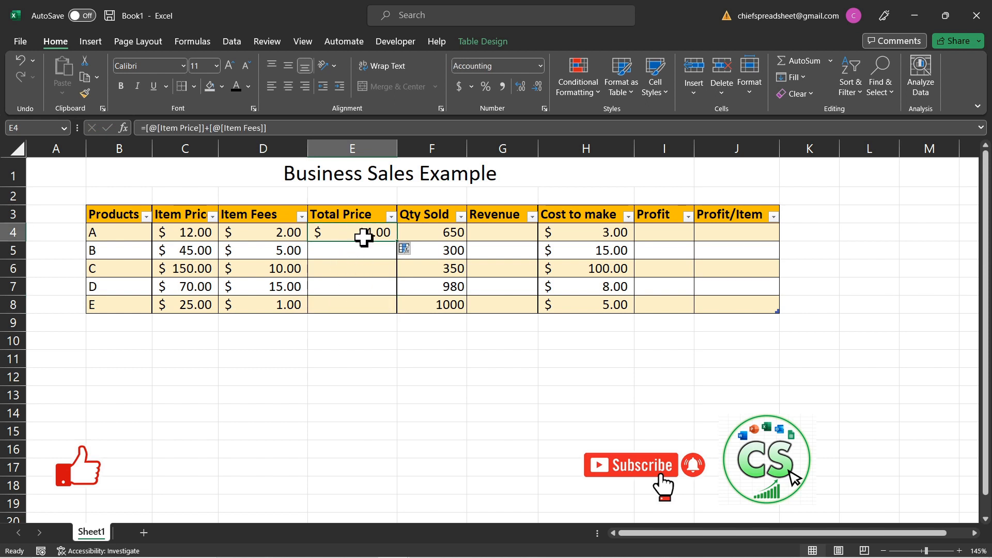
{"action": "left_click_drag", "start_coordinate": [397, 239], "coordinate": [393, 315]}
{"action": "left_click", "coordinate": [396, 240]}
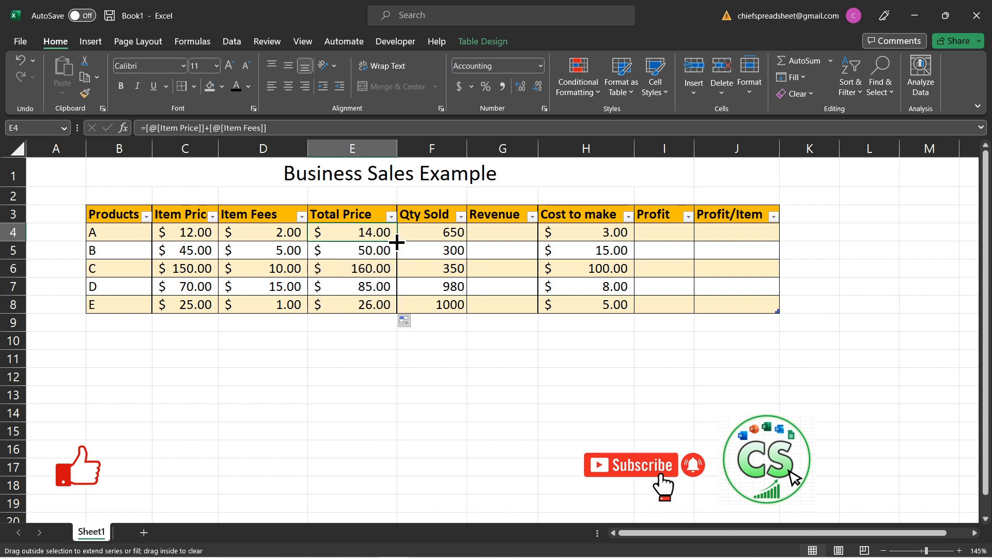
{"action": "left_click_drag", "start_coordinate": [397, 249], "coordinate": [398, 310]}
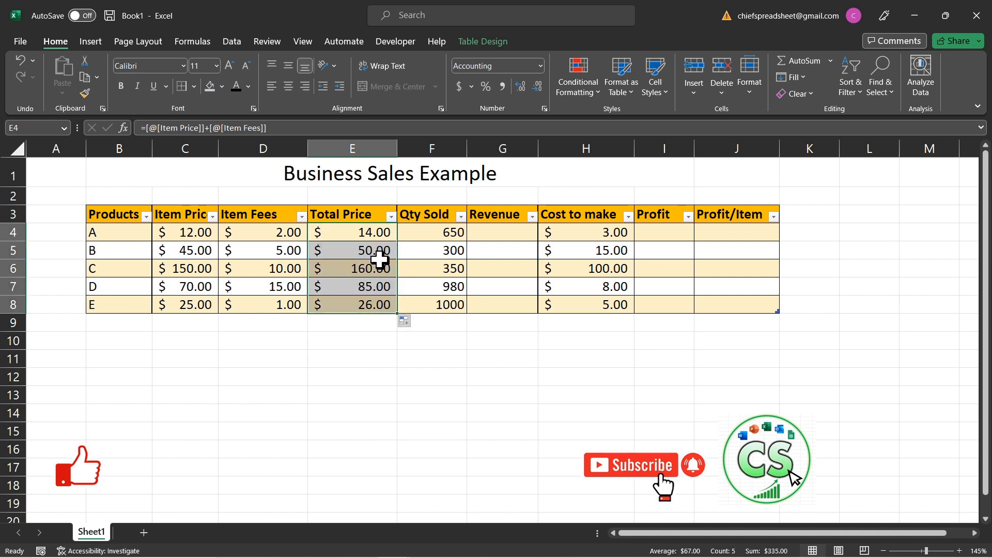
{"action": "left_click", "coordinate": [354, 339]}
Step: Enter the formula =14*650 as product A's Revenue in cell G4, multiplying its Total Price by its Qty Sold
{"action": "left_click", "coordinate": [371, 239]}
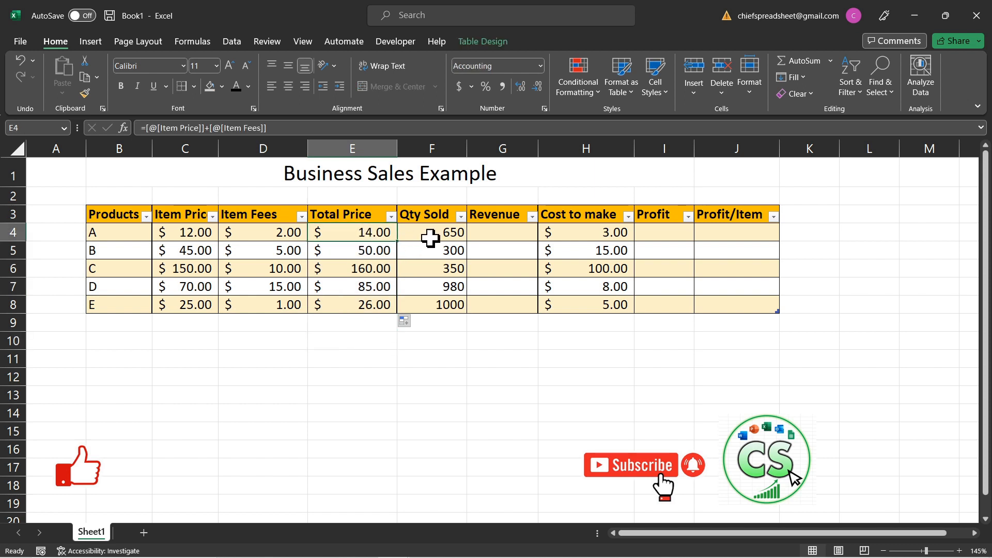
{"action": "left_click", "coordinate": [509, 215]}
{"action": "left_click", "coordinate": [509, 232]}
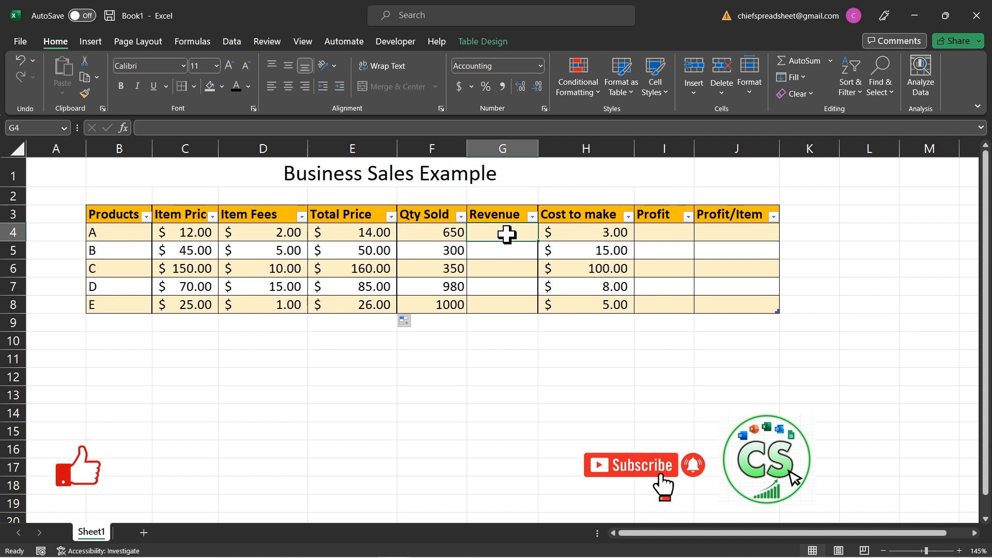
{"action": "left_click", "coordinate": [353, 236]}
{"action": "left_click", "coordinate": [424, 236]}
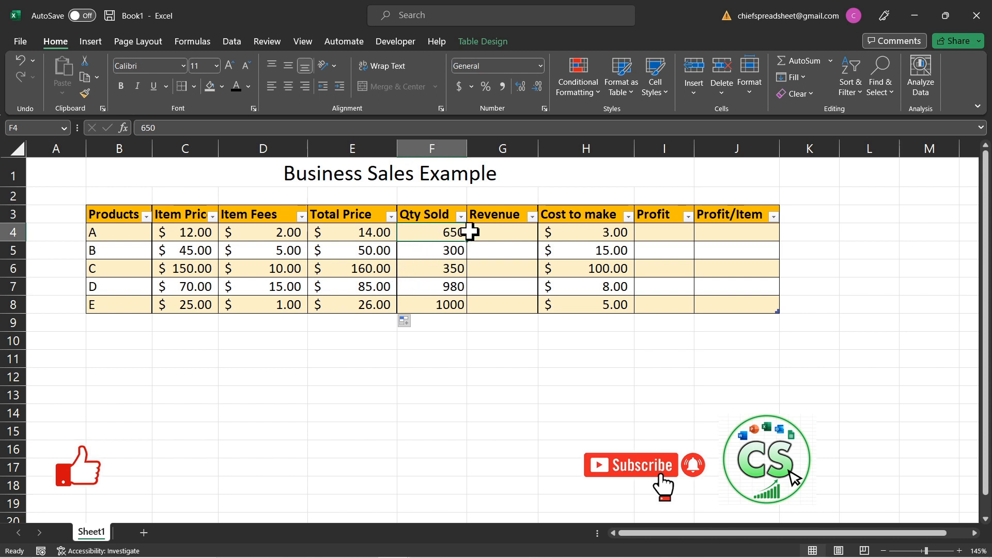
{"action": "left_click", "coordinate": [488, 231]}
{"action": "left_click", "coordinate": [509, 248]}
{"action": "left_click", "coordinate": [504, 236]}
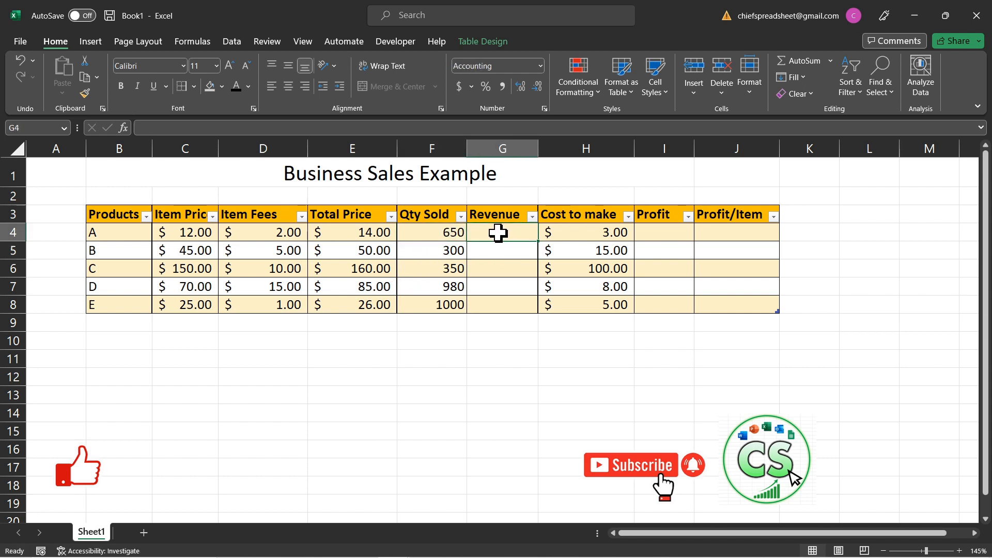
{"action": "type", "text": "=14*650"}
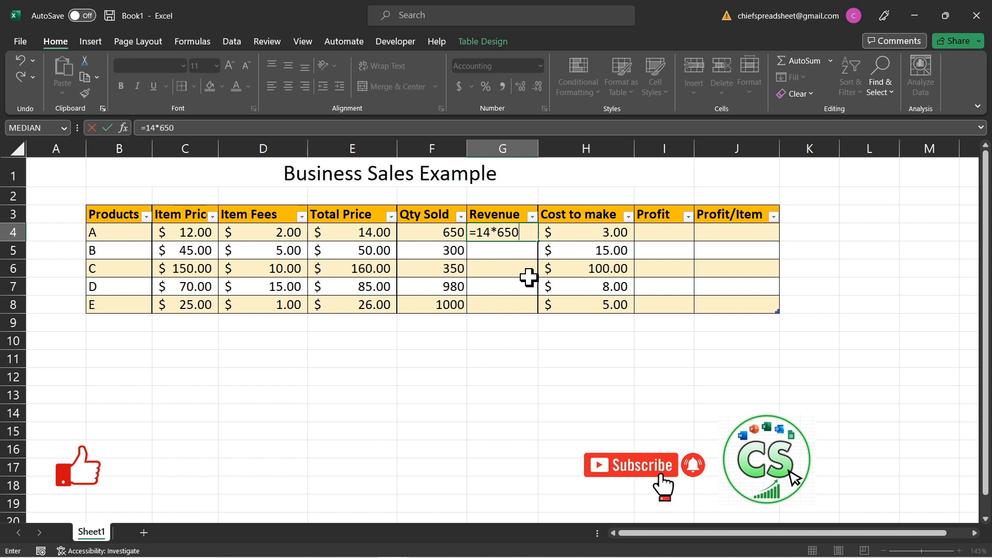
{"action": "key", "text": "Return"}
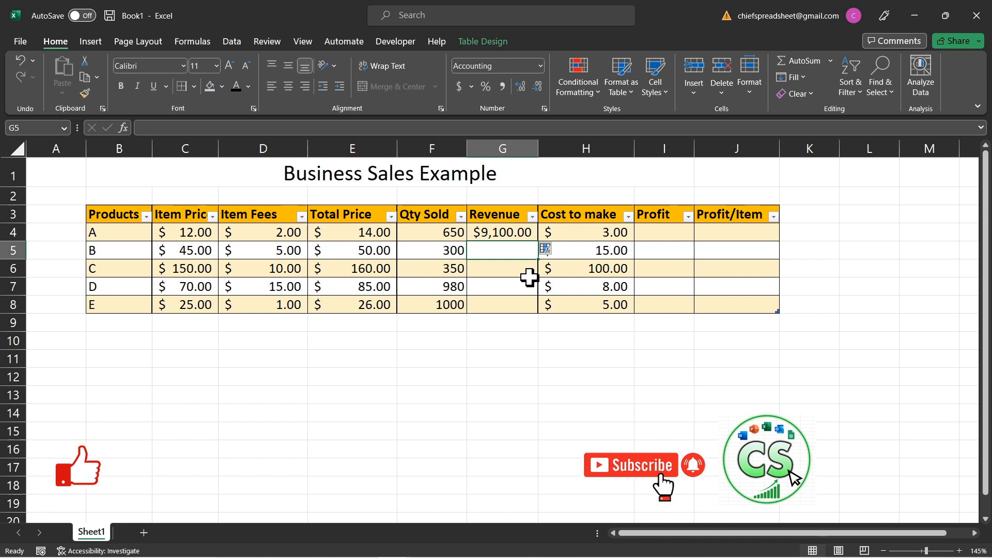
Step: Replace the formula in cell G4 with =[@[Total Price]]*[@[Qty Sold]], referencing product A's price and quantity cells
{"action": "left_click", "coordinate": [488, 233]}
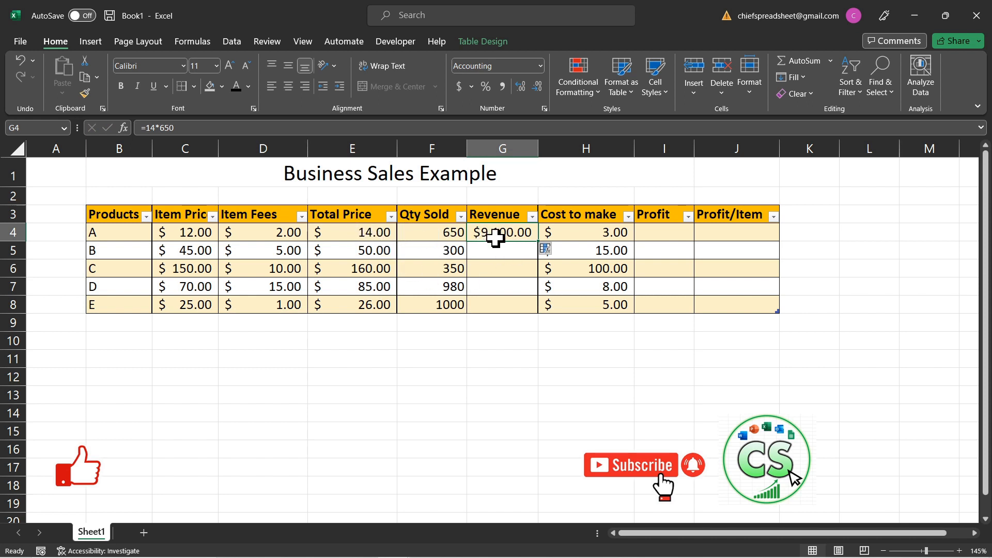
{"action": "left_click", "coordinate": [227, 124]}
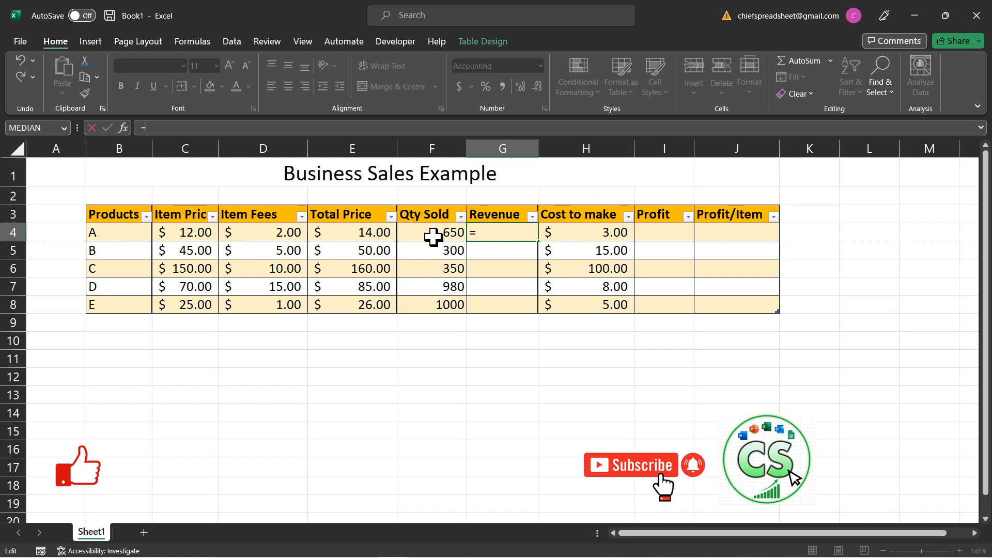
{"action": "left_click", "coordinate": [360, 234]}
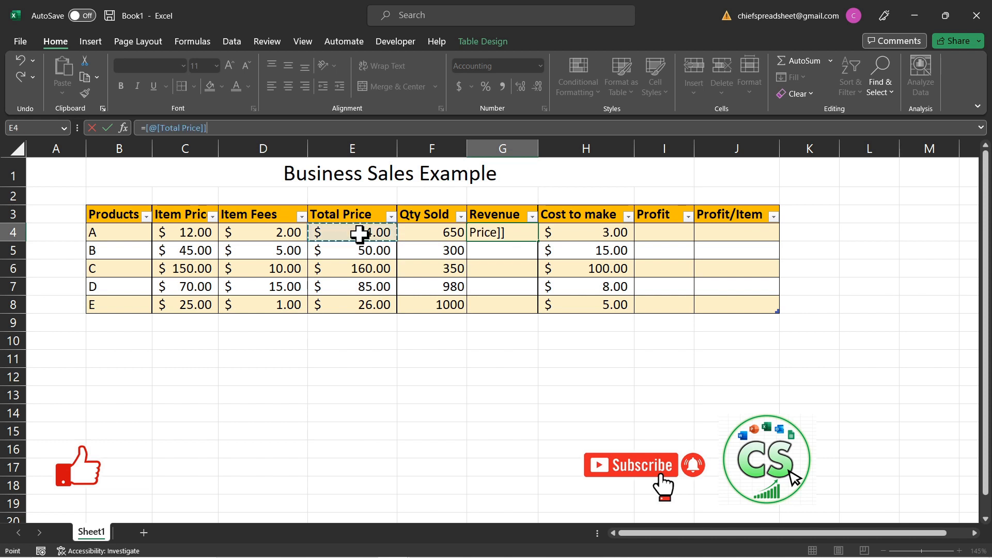
{"action": "type", "text": "*"}
{"action": "left_click", "coordinate": [447, 231]}
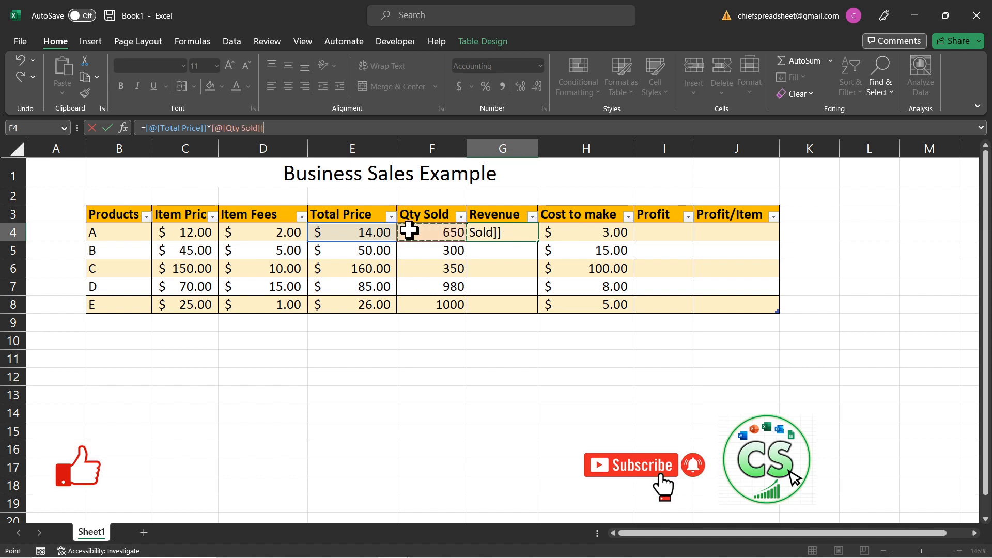
{"action": "key", "text": "Return"}
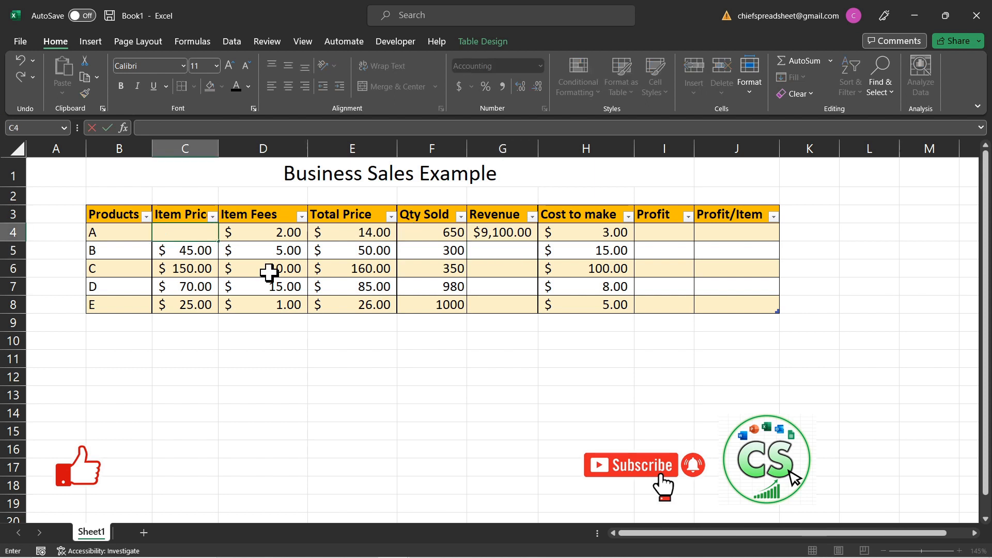
Step: Set product A's Item Price in cell C4 to 15 and widen the Revenue column so its amount fits
{"action": "key", "text": "Return"}
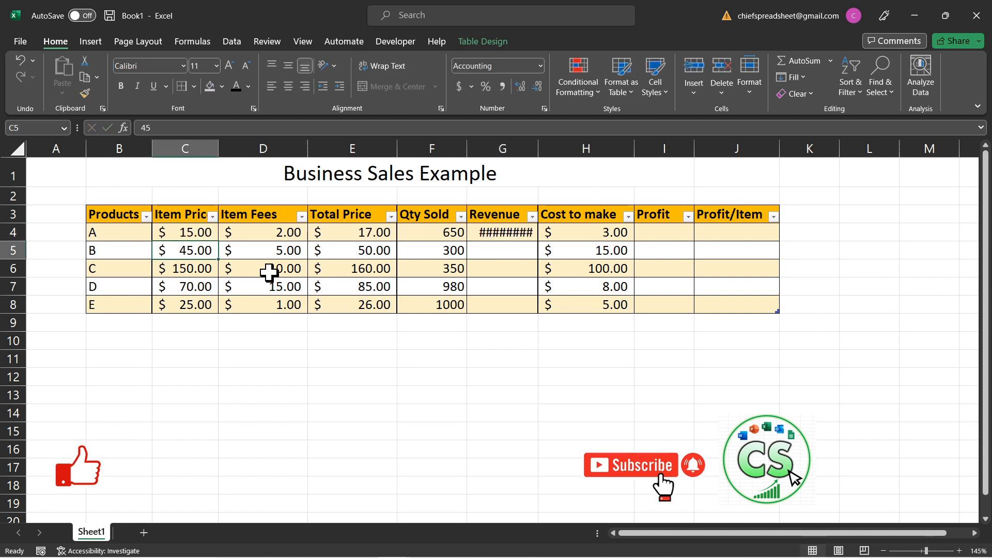
{"action": "left_click", "coordinate": [509, 267]}
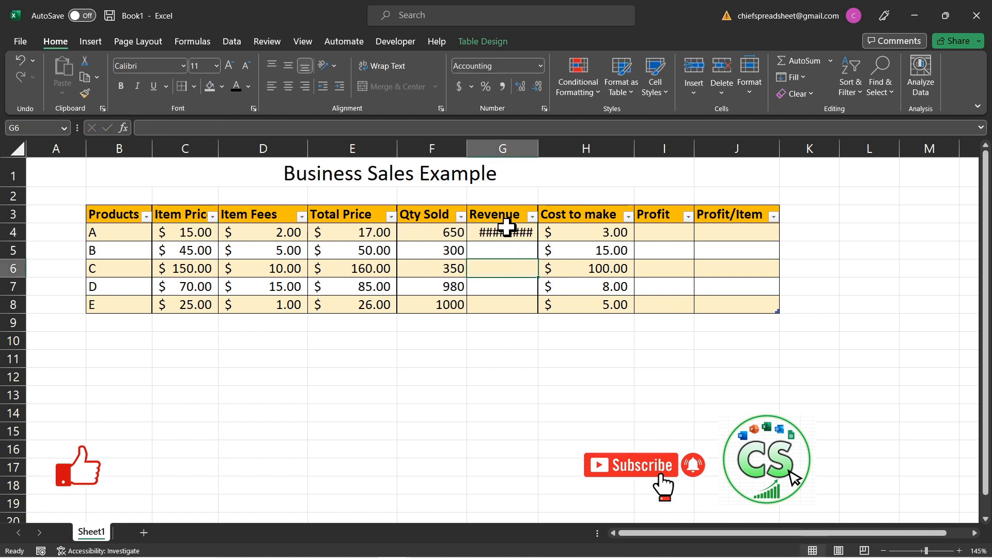
{"action": "left_click", "coordinate": [521, 279]}
{"action": "left_click_drag", "start_coordinate": [537, 144], "coordinate": [557, 146]}
Step: Copy the Revenue formula from G4 into G5 through G8 for products B to E and check the pasted formulas
{"action": "left_click", "coordinate": [515, 233]}
{"action": "key", "text": "ctrl+c"}
{"action": "left_click_drag", "start_coordinate": [516, 252], "coordinate": [514, 298]}
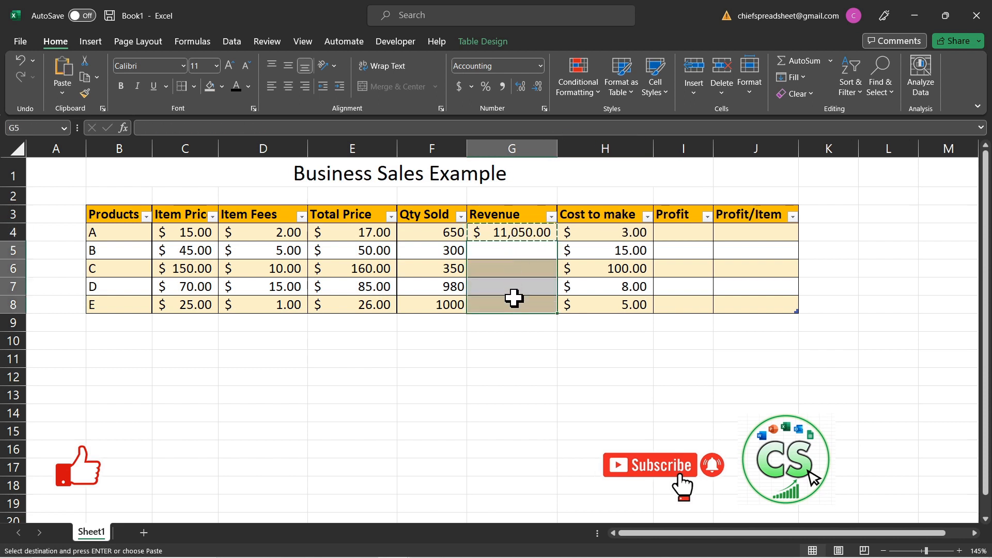
{"action": "key", "text": "ctrl+v"}
{"action": "left_click", "coordinate": [514, 308]}
{"action": "left_click", "coordinate": [517, 285]}
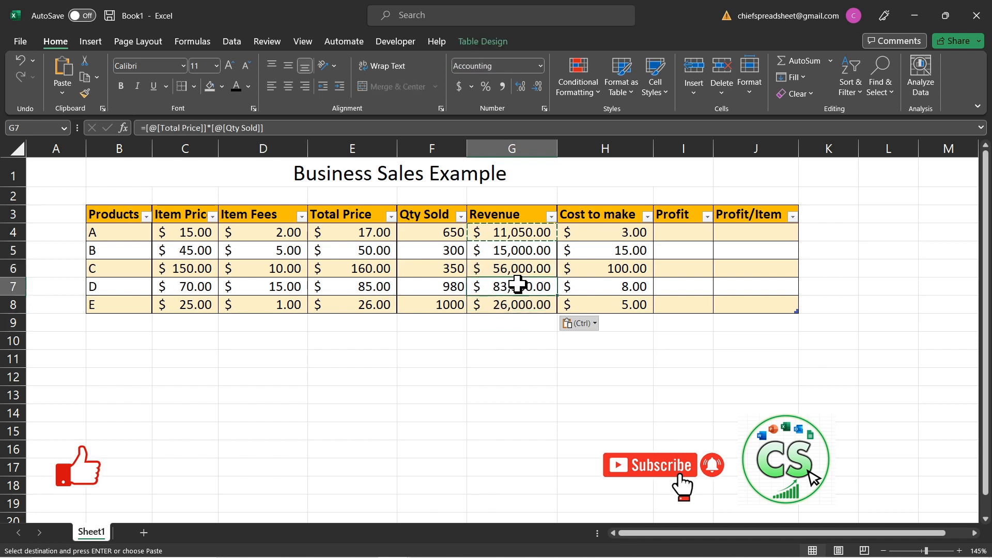
{"action": "left_click", "coordinate": [516, 267]}
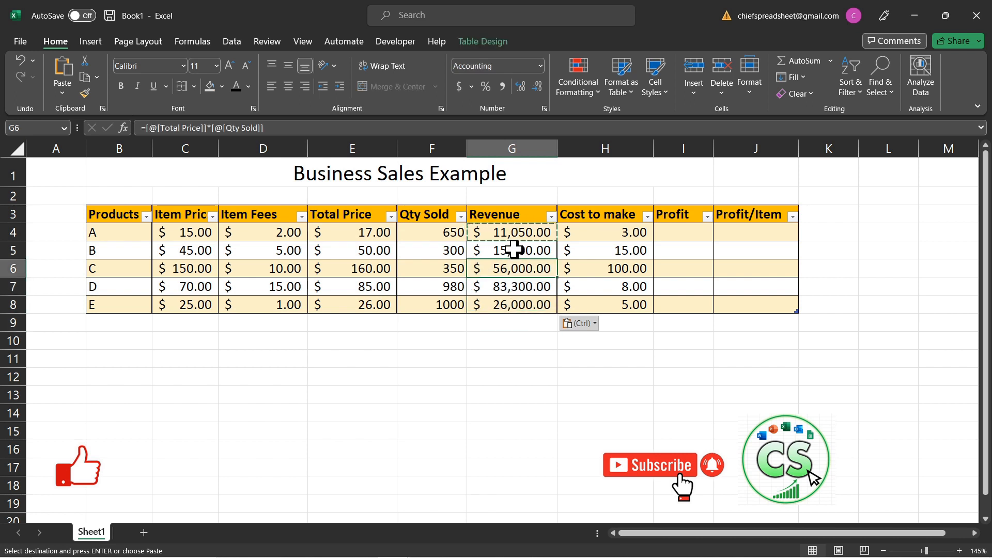
{"action": "left_click", "coordinate": [514, 249]}
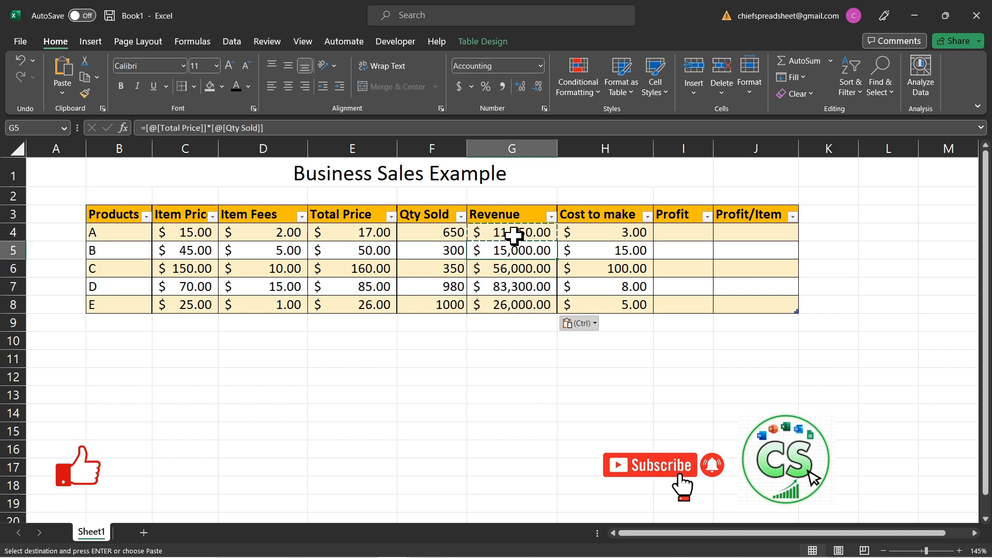
{"action": "left_click", "coordinate": [677, 238]}
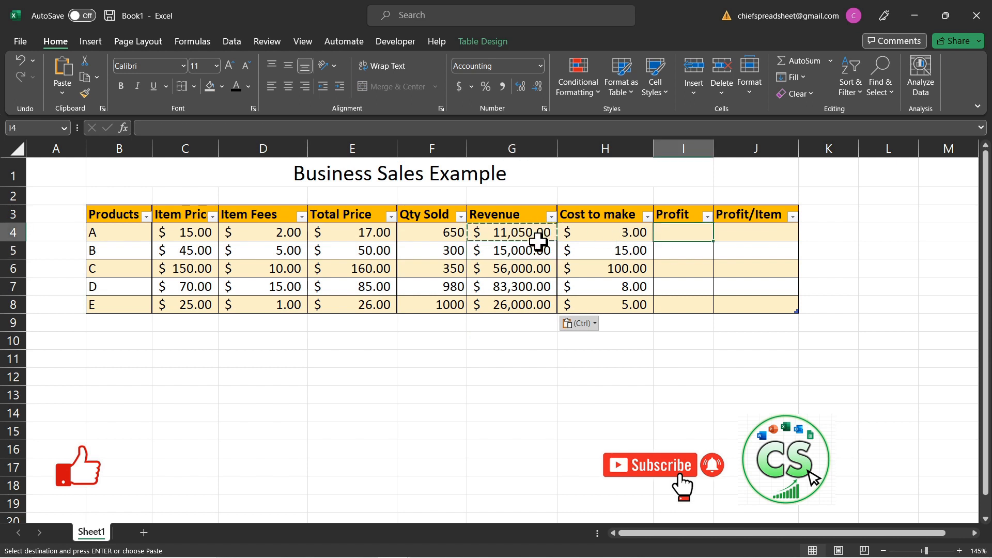
{"action": "left_click", "coordinate": [516, 214]}
{"action": "left_click", "coordinate": [697, 230]}
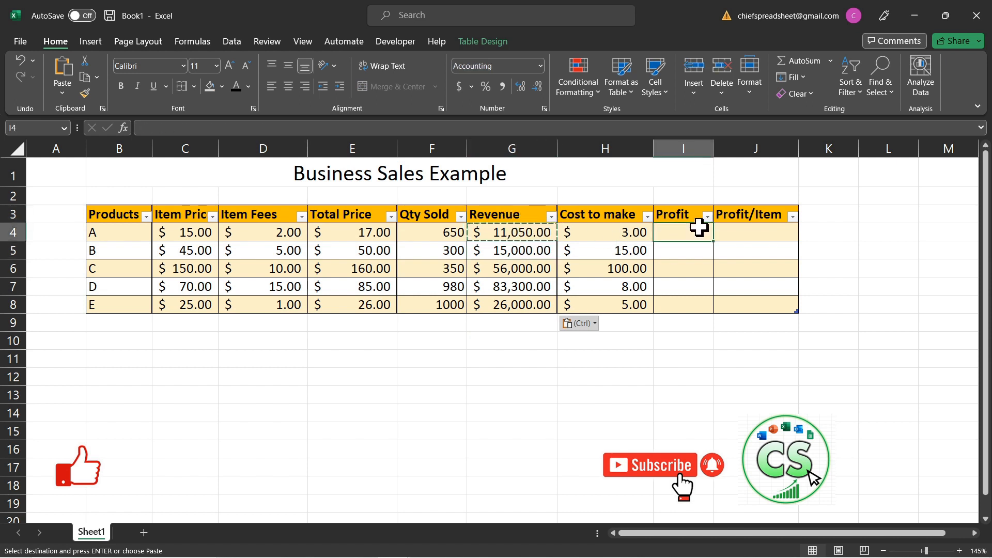
{"action": "mouse_move", "coordinate": [620, 232]}
{"action": "left_mouse_down"}
{"action": "mouse_move", "coordinate": [618, 303]}
{"action": "mouse_move", "coordinate": [627, 231]}
{"action": "left_mouse_up"}
{"action": "left_click", "coordinate": [695, 230]}
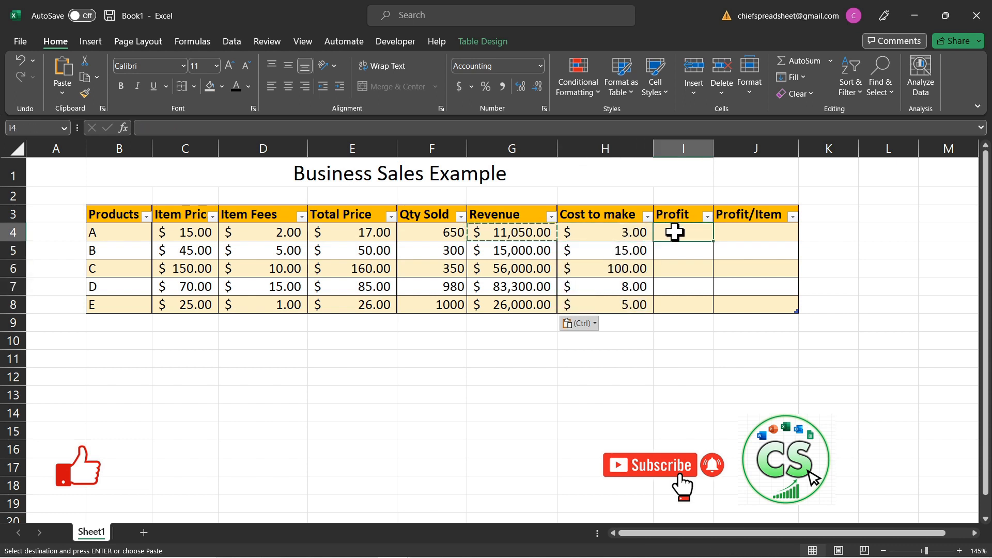
{"action": "double_click", "coordinate": [682, 233]}
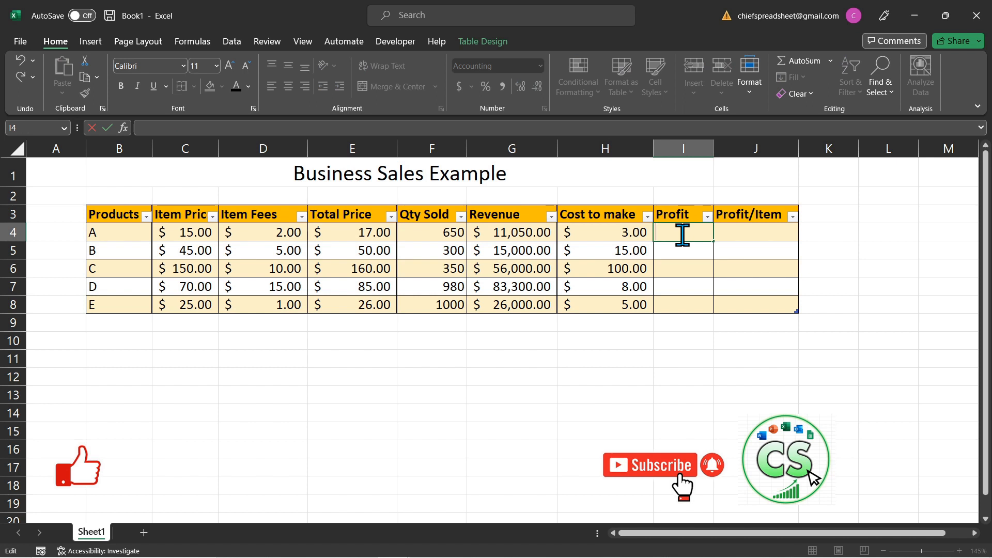
{"action": "type", "text": "="}
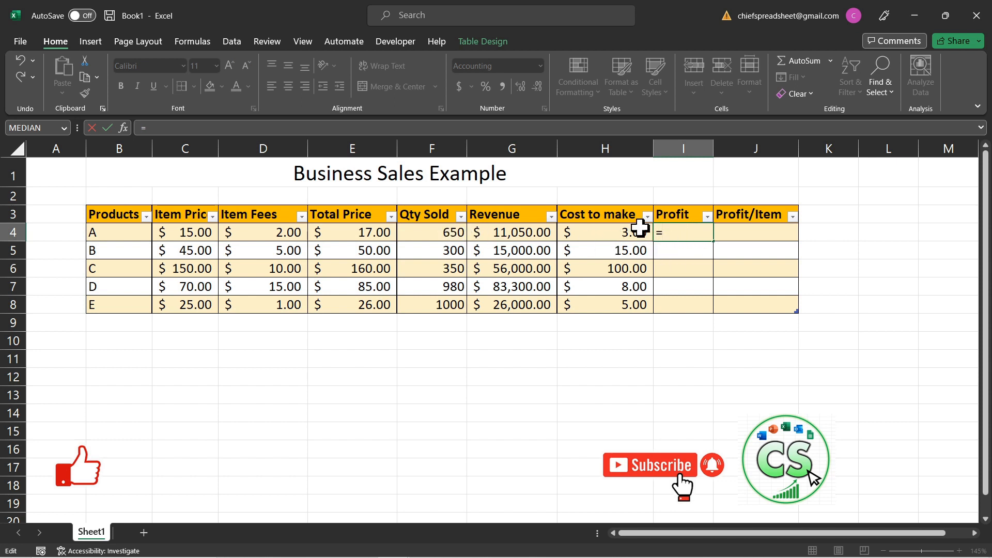
{"action": "left_click", "coordinate": [537, 232]}
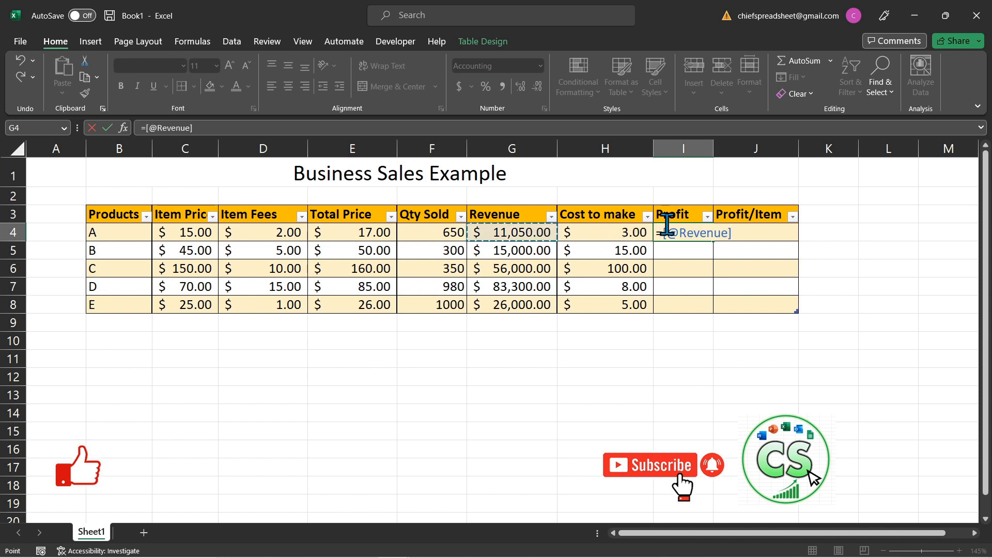
{"action": "left_click", "coordinate": [582, 130]}
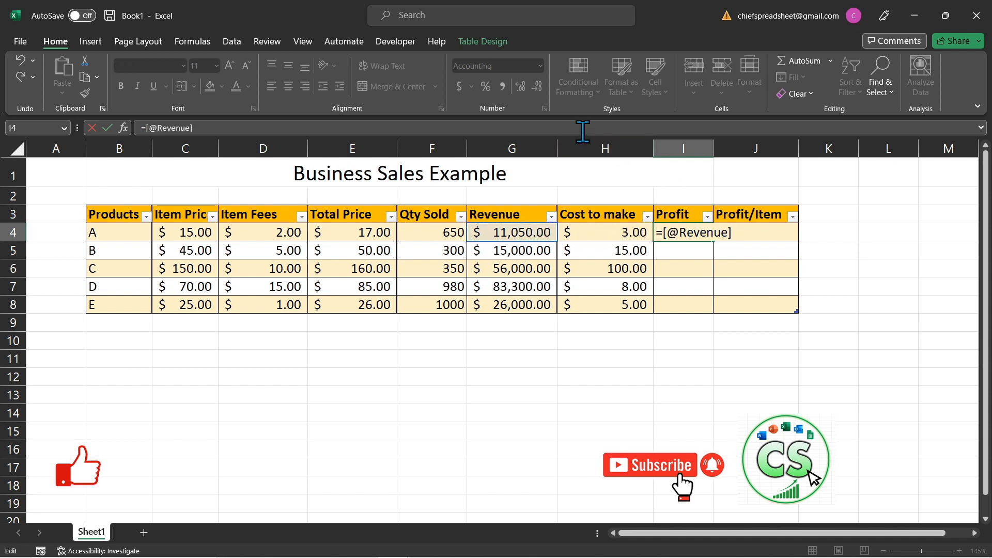
{"action": "type", "text": "-"}
{"action": "type", "text": "("}
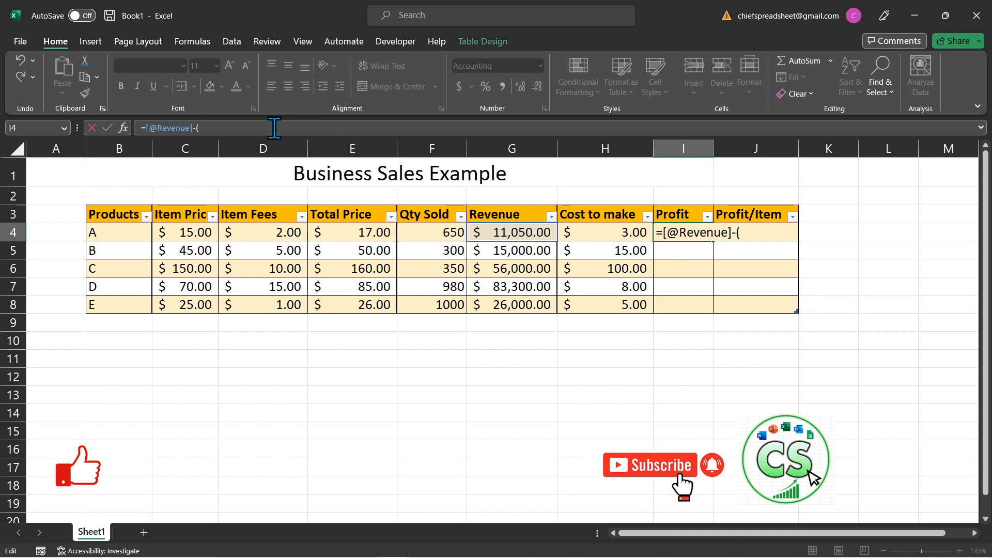
{"action": "left_click", "coordinate": [612, 233]}
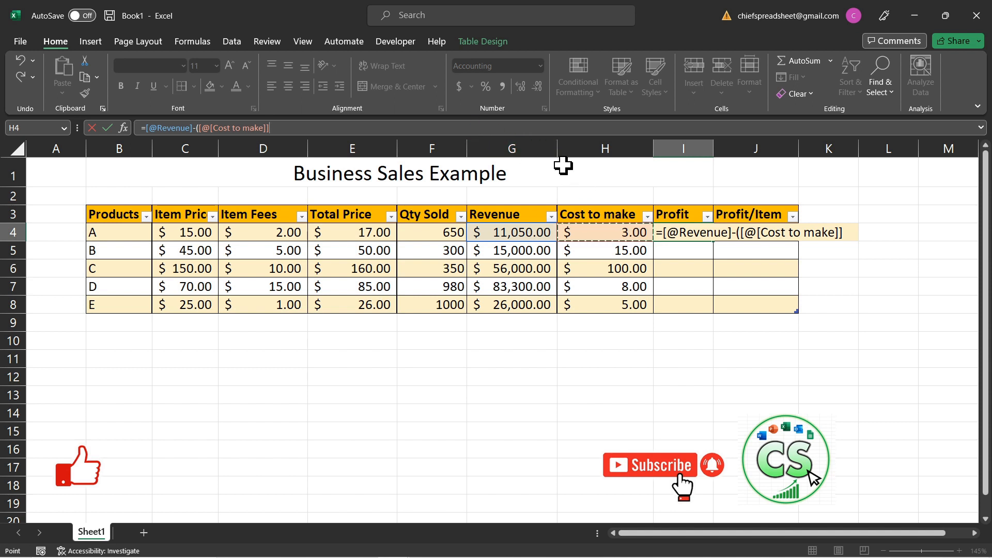
{"action": "type", "text": "*"}
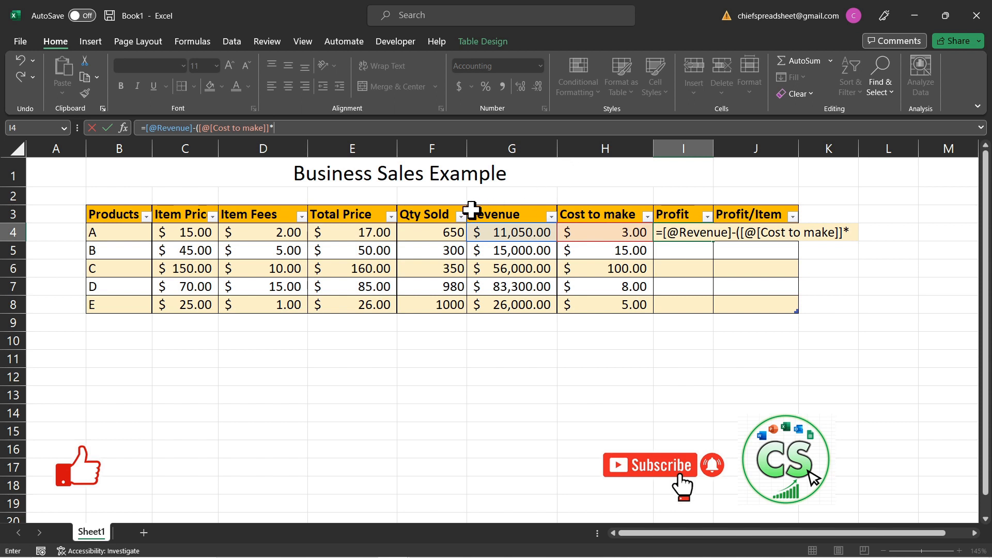
{"action": "left_click", "coordinate": [440, 234]}
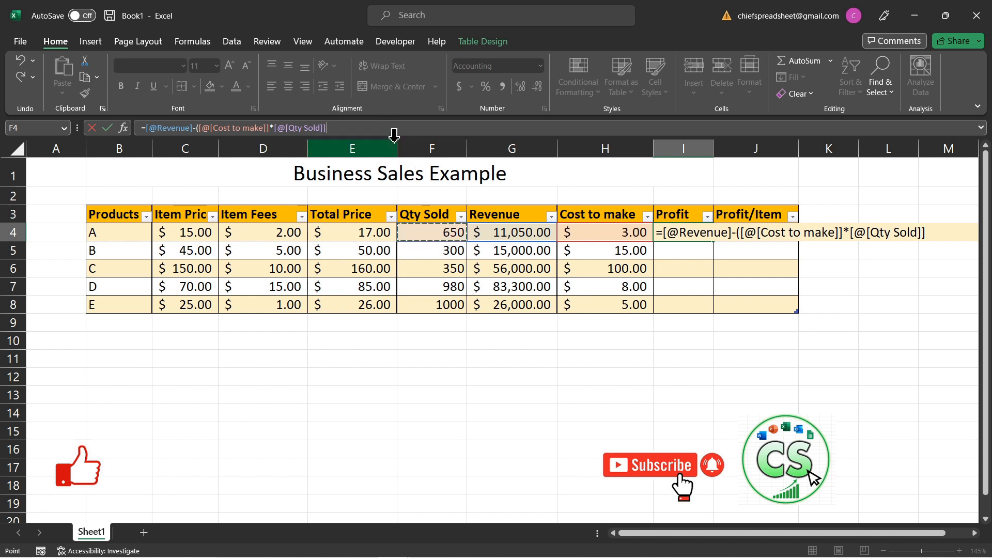
{"action": "left_click", "coordinate": [372, 129]}
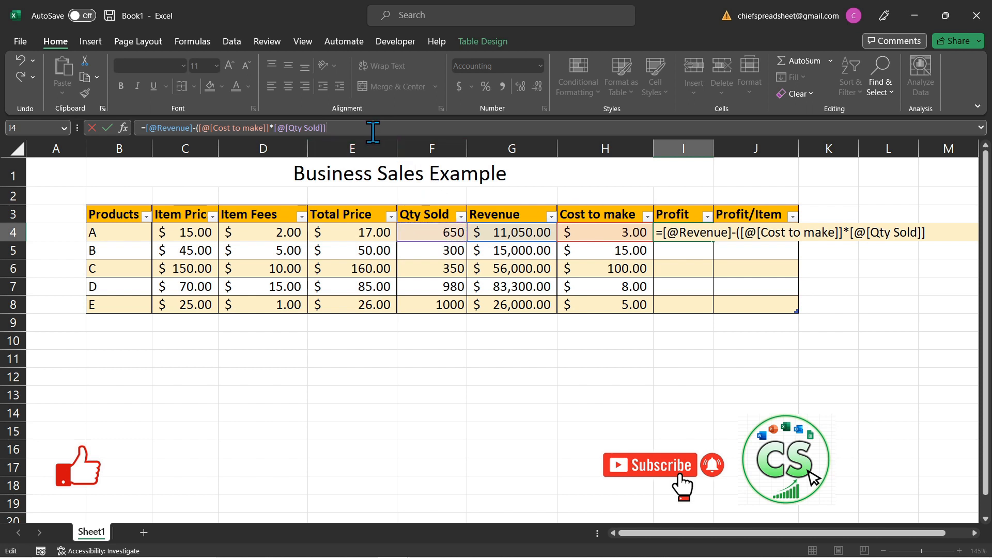
{"action": "type", "text": ")"}
{"action": "key", "text": "Return"}
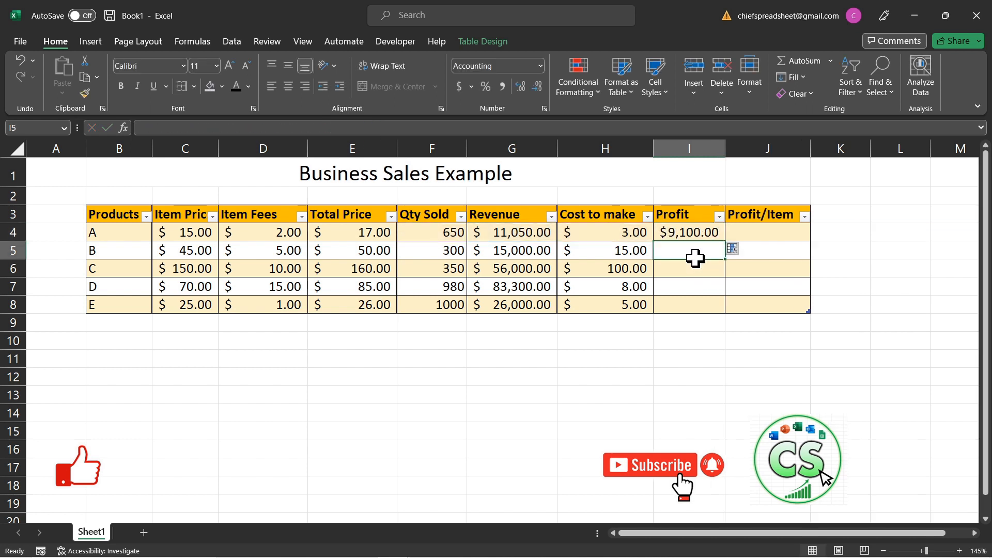
Step: Fill the Profit formula from I4 down through I8 and widen the Profit column so the amounts fit
{"action": "left_click", "coordinate": [687, 232]}
{"action": "left_click_drag", "start_coordinate": [725, 241], "coordinate": [714, 306]}
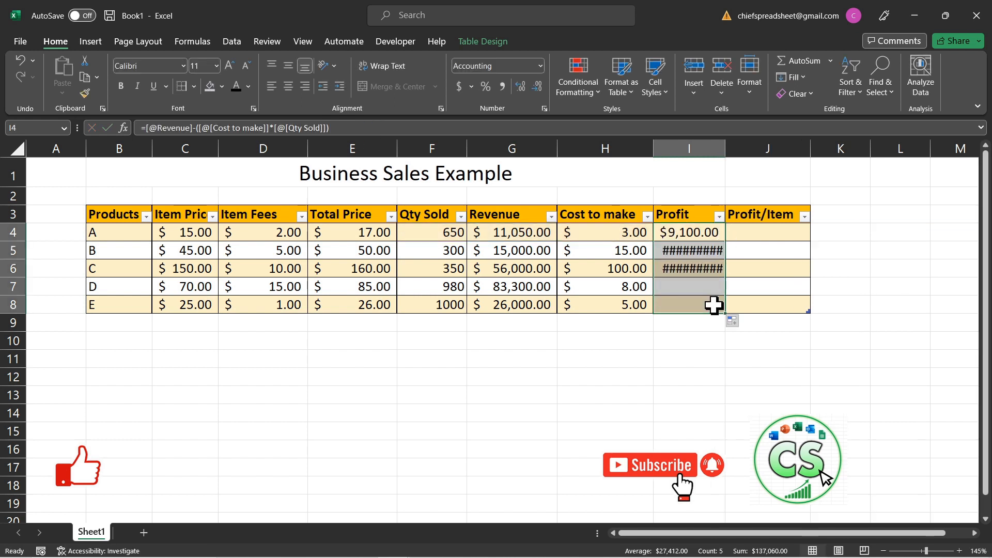
{"action": "left_click", "coordinate": [749, 250]}
{"action": "left_click_drag", "start_coordinate": [717, 147], "coordinate": [725, 149]}
{"action": "left_click", "coordinate": [784, 274]}
{"action": "left_click", "coordinate": [715, 286]}
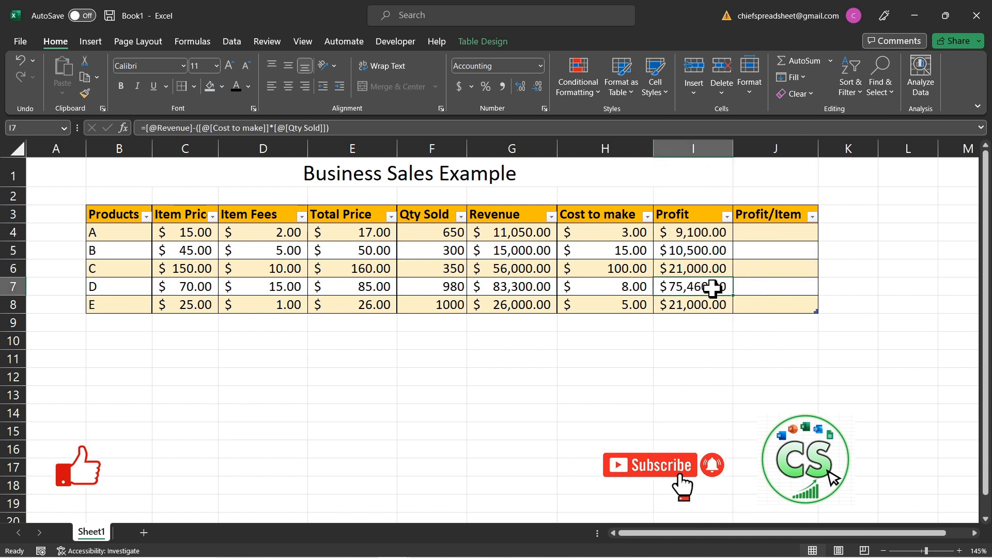
{"action": "left_click", "coordinate": [764, 232]}
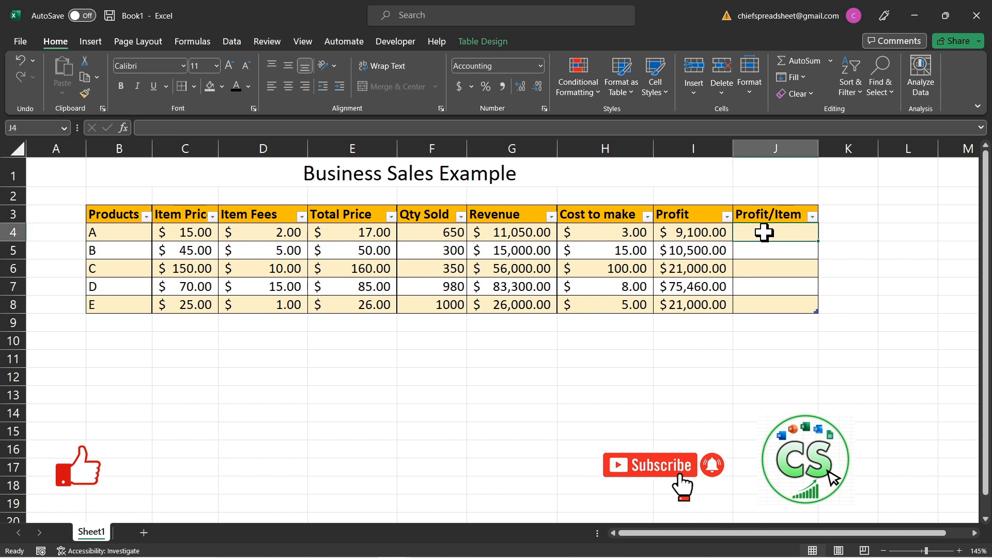
{"action": "double_click", "coordinate": [765, 233]}
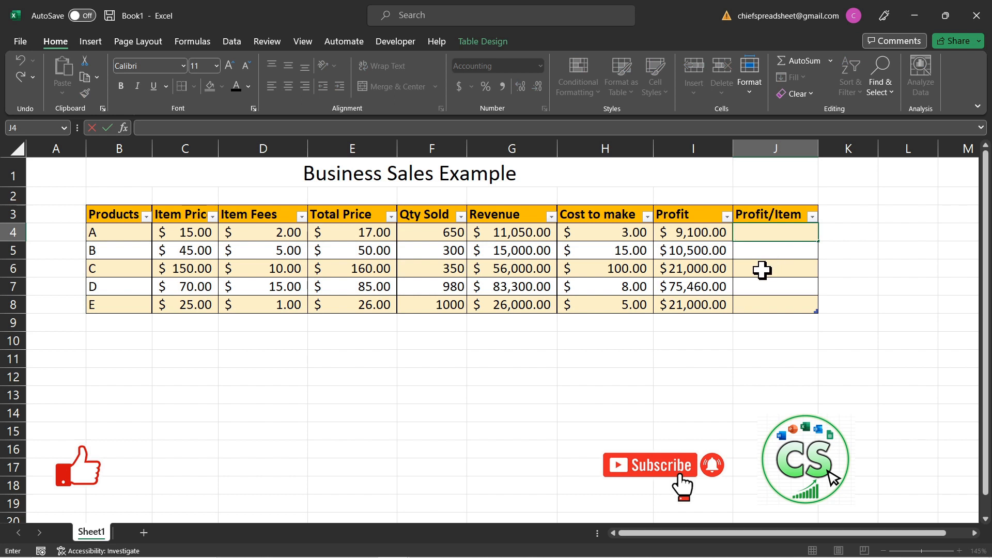
{"action": "type", "text": "="}
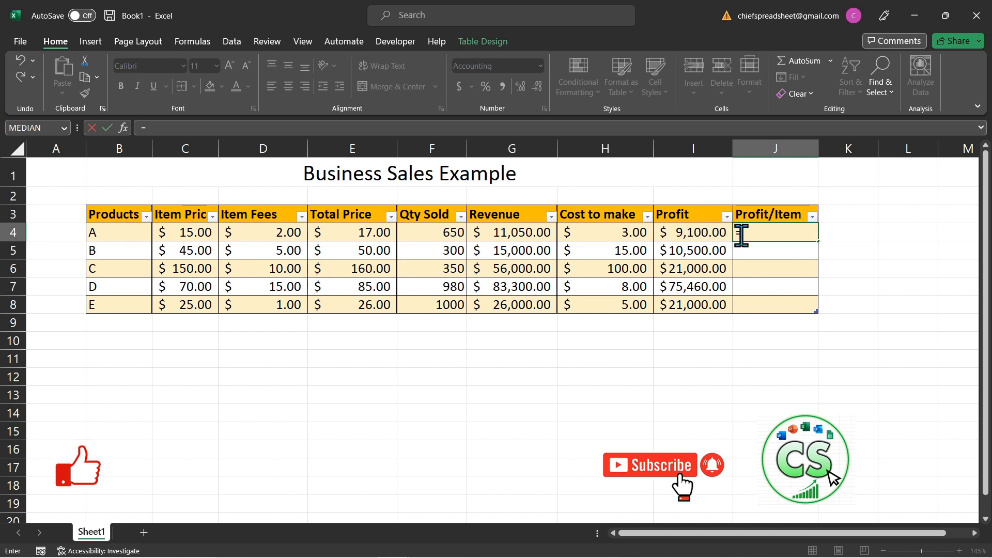
{"action": "left_click", "coordinate": [700, 231]}
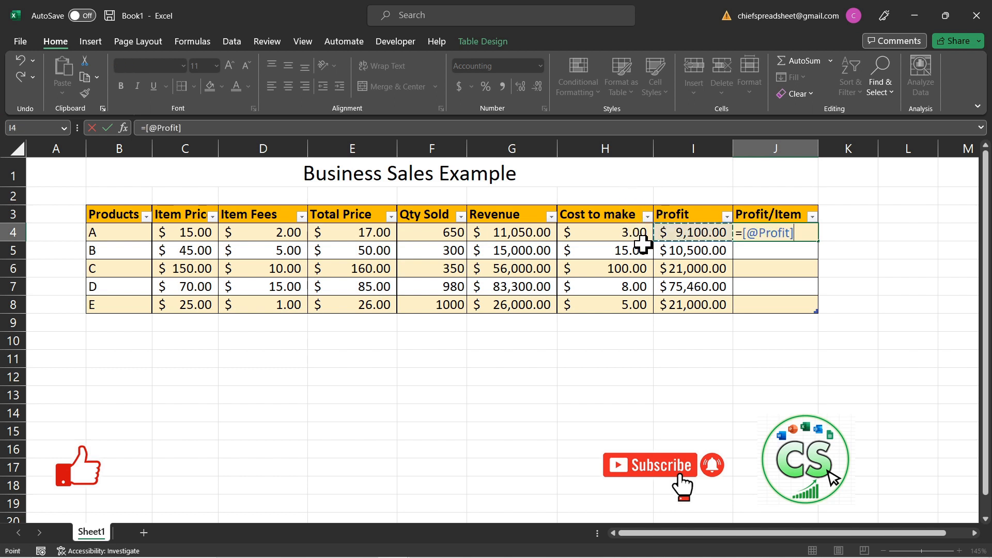
{"action": "type", "text": "/"}
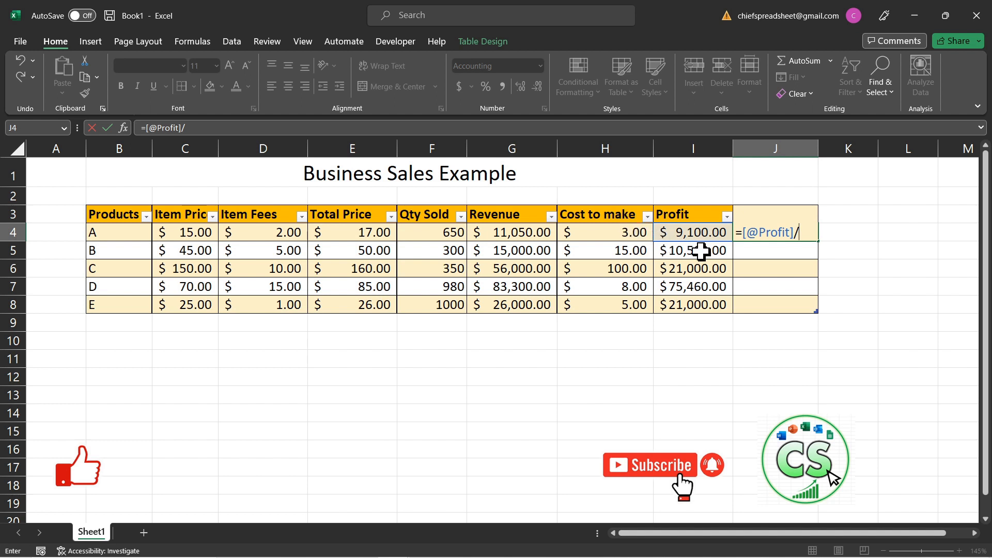
{"action": "left_click", "coordinate": [426, 234]}
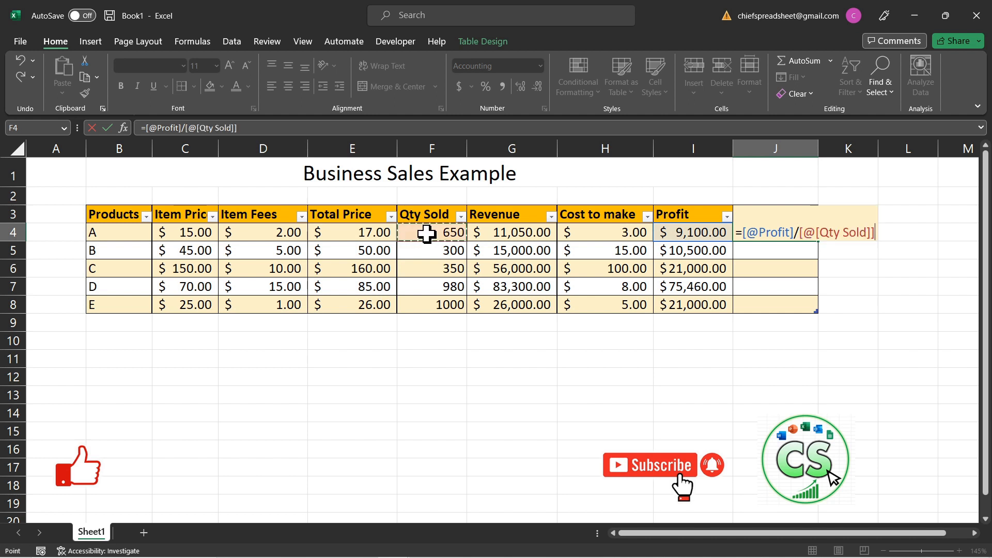
{"action": "key", "text": "Return"}
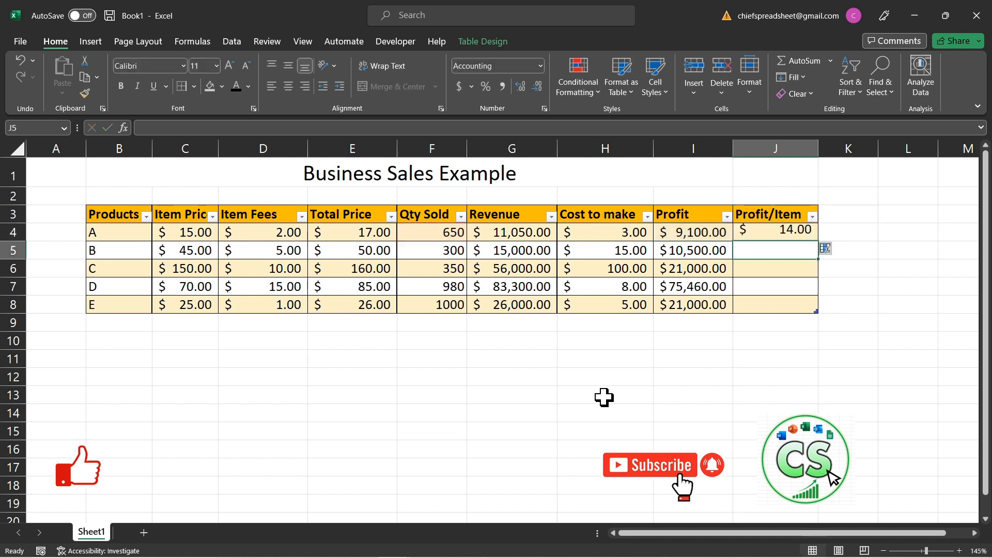
Step: Fill the Profit/Item formula from J4 down through J8 for products B to E and check the filled formulas
{"action": "left_click", "coordinate": [790, 230]}
{"action": "left_click_drag", "start_coordinate": [818, 242], "coordinate": [820, 307]}
{"action": "left_click", "coordinate": [837, 272]}
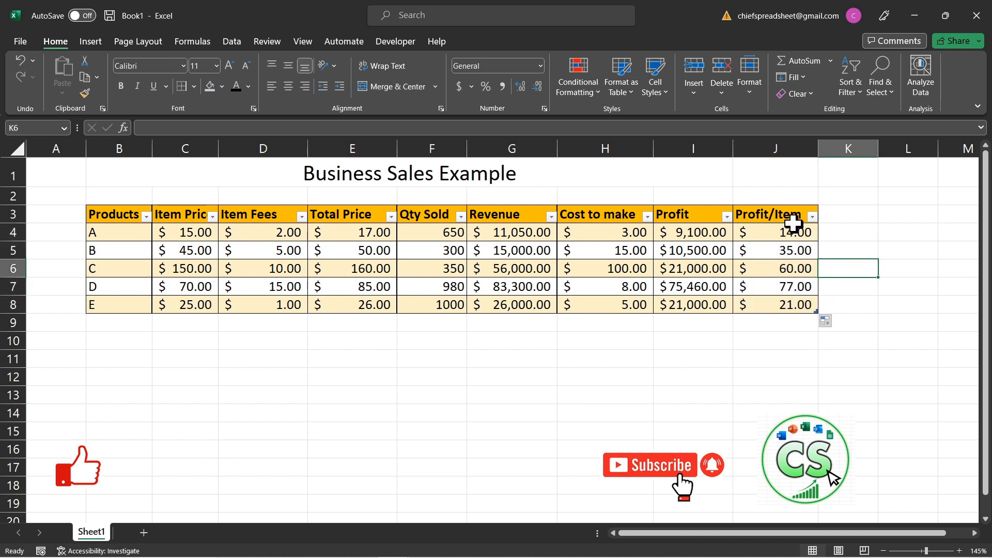
{"action": "left_click", "coordinate": [797, 285]}
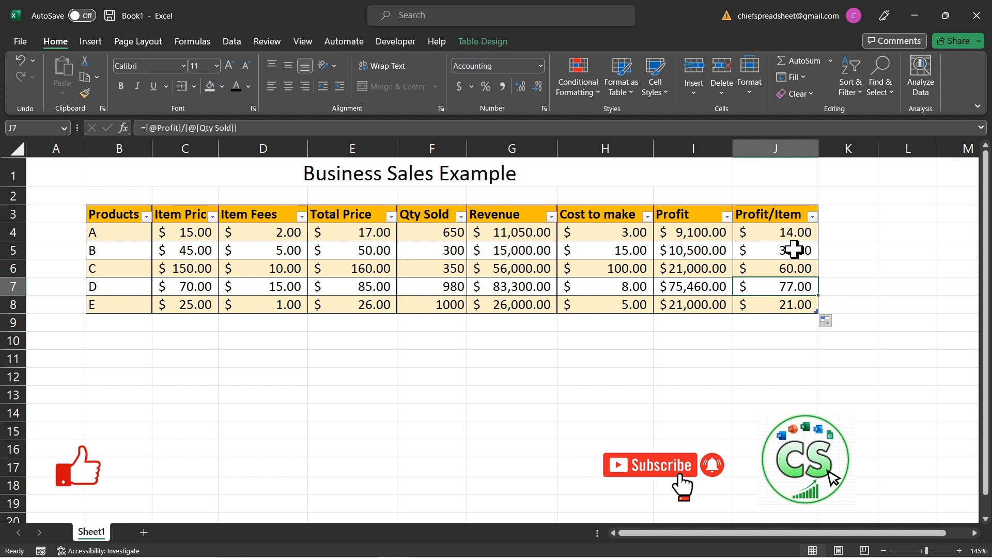
{"action": "left_click", "coordinate": [794, 250]}
{"action": "left_click", "coordinate": [786, 233]}
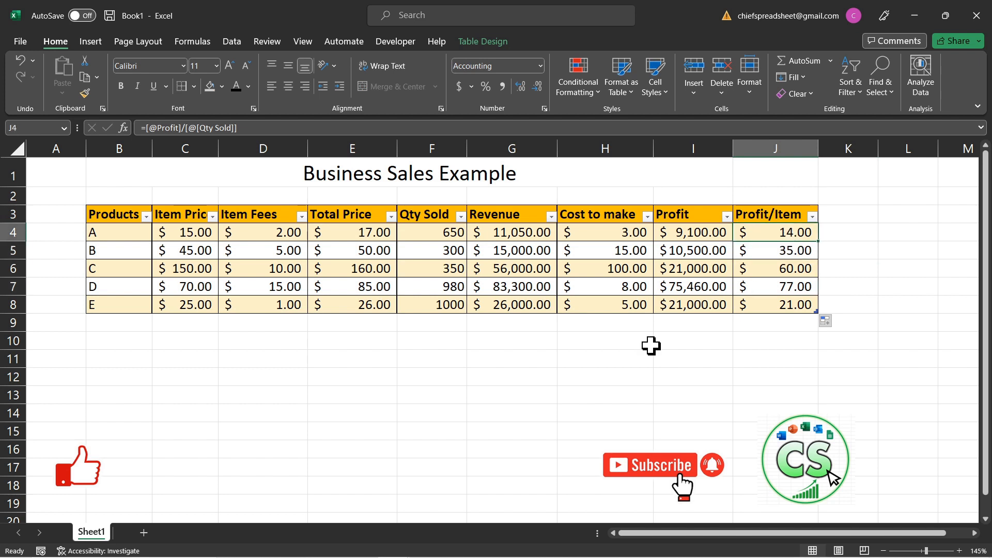